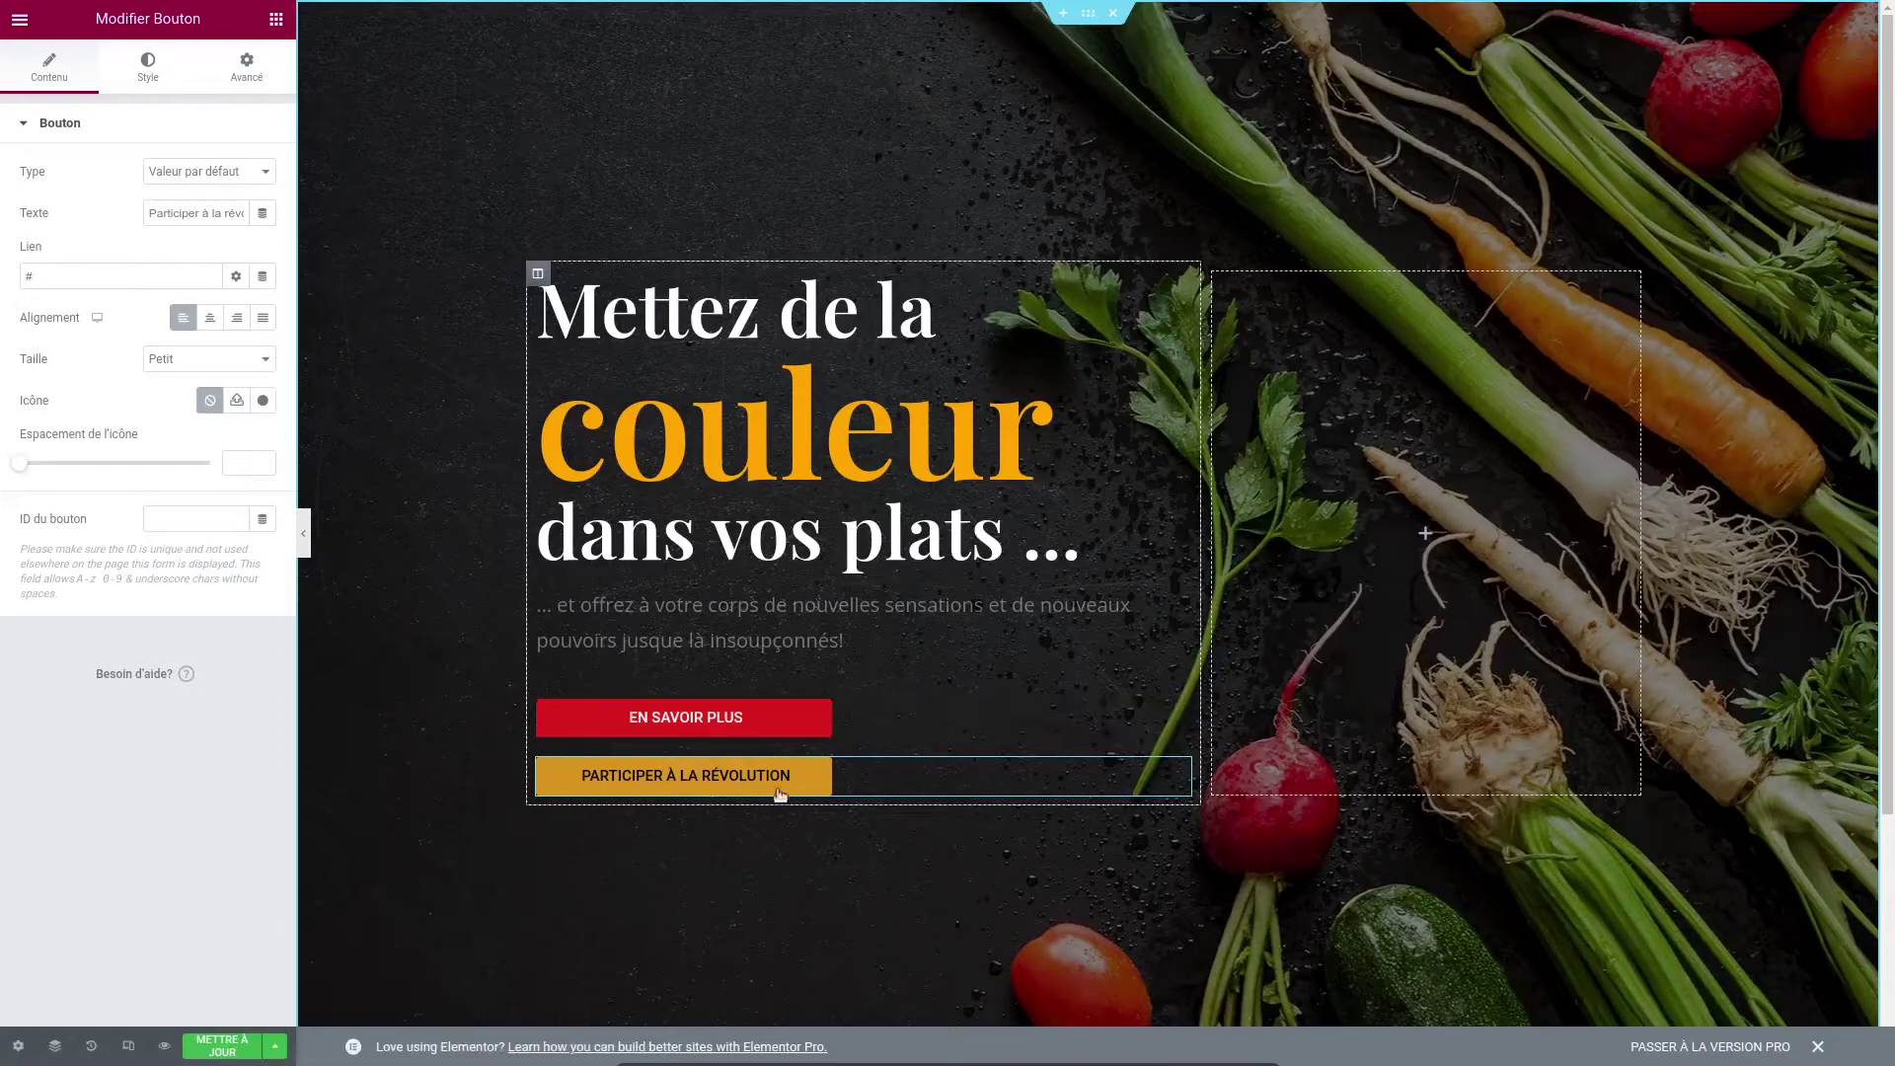
Try centre alignment on the "En savoir plus" and "Participer à la révolution" buttons
mouse_move(700, 1063)
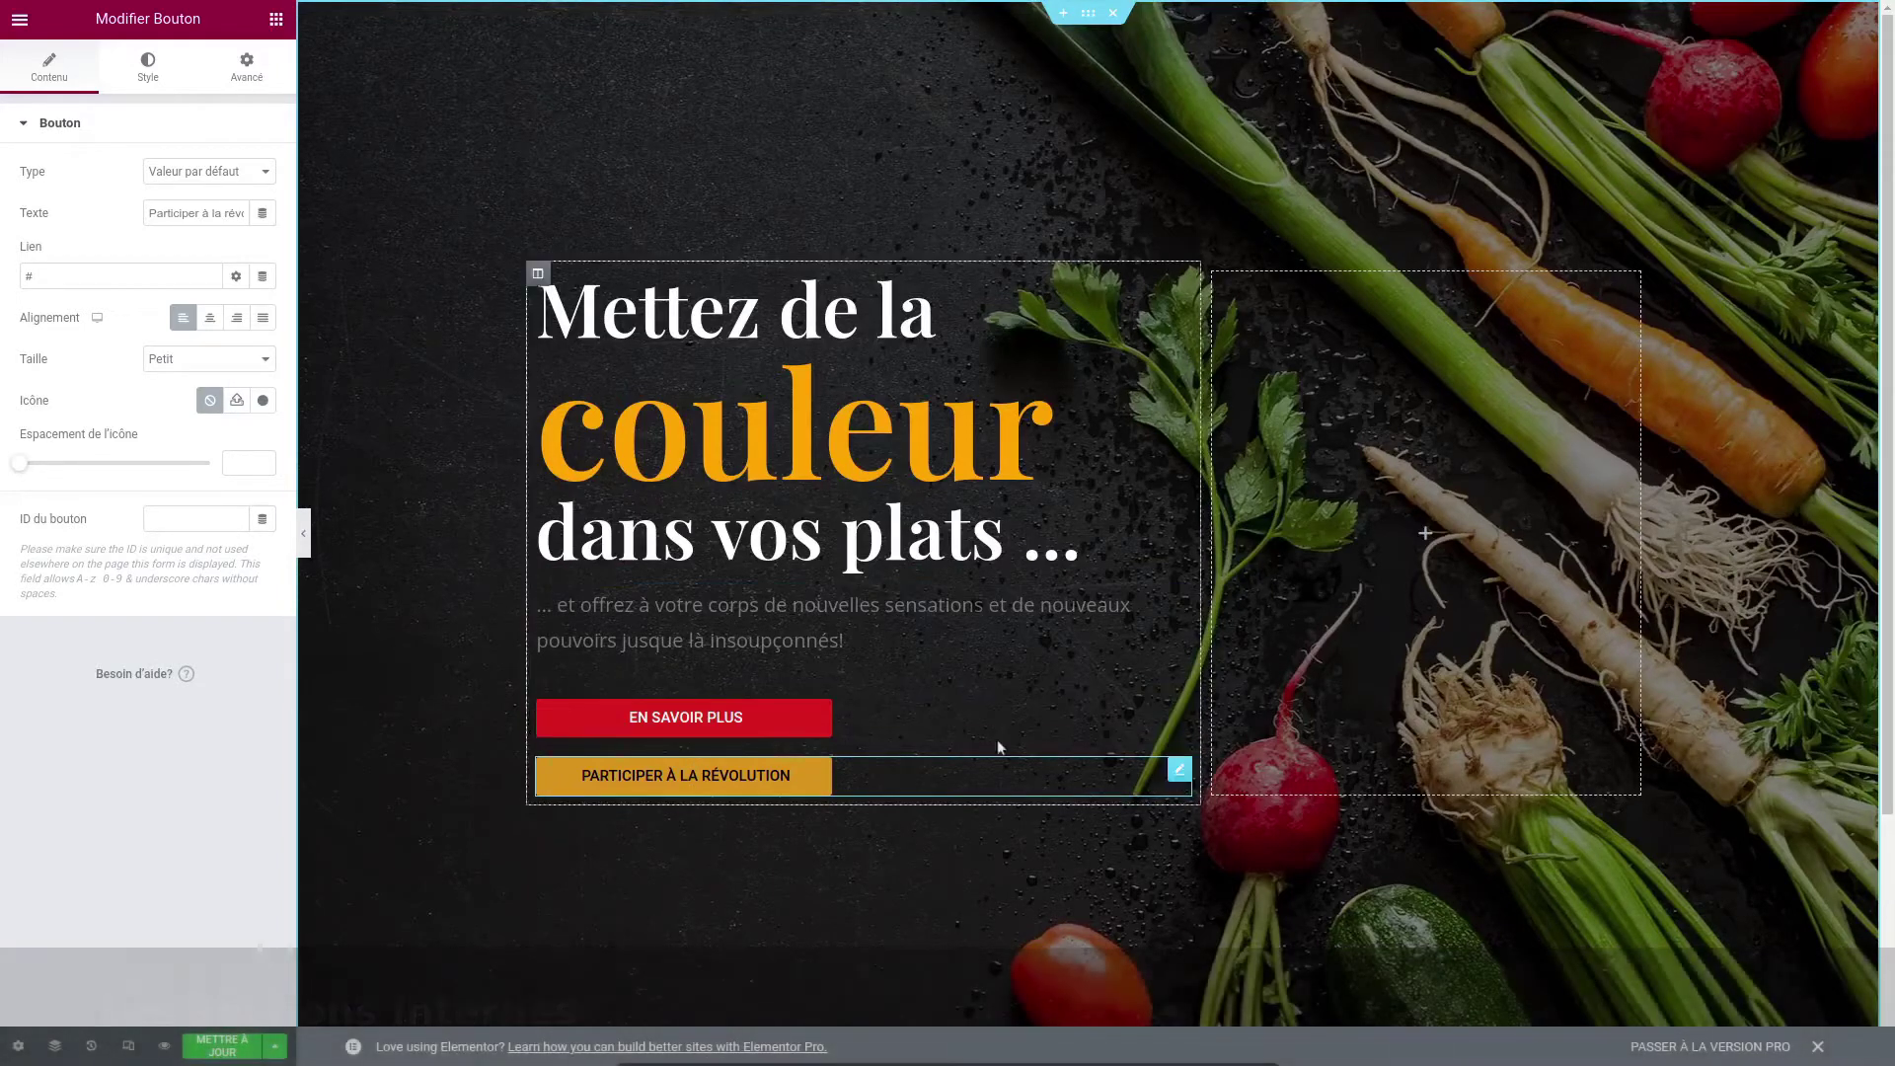
left_click(1176, 712)
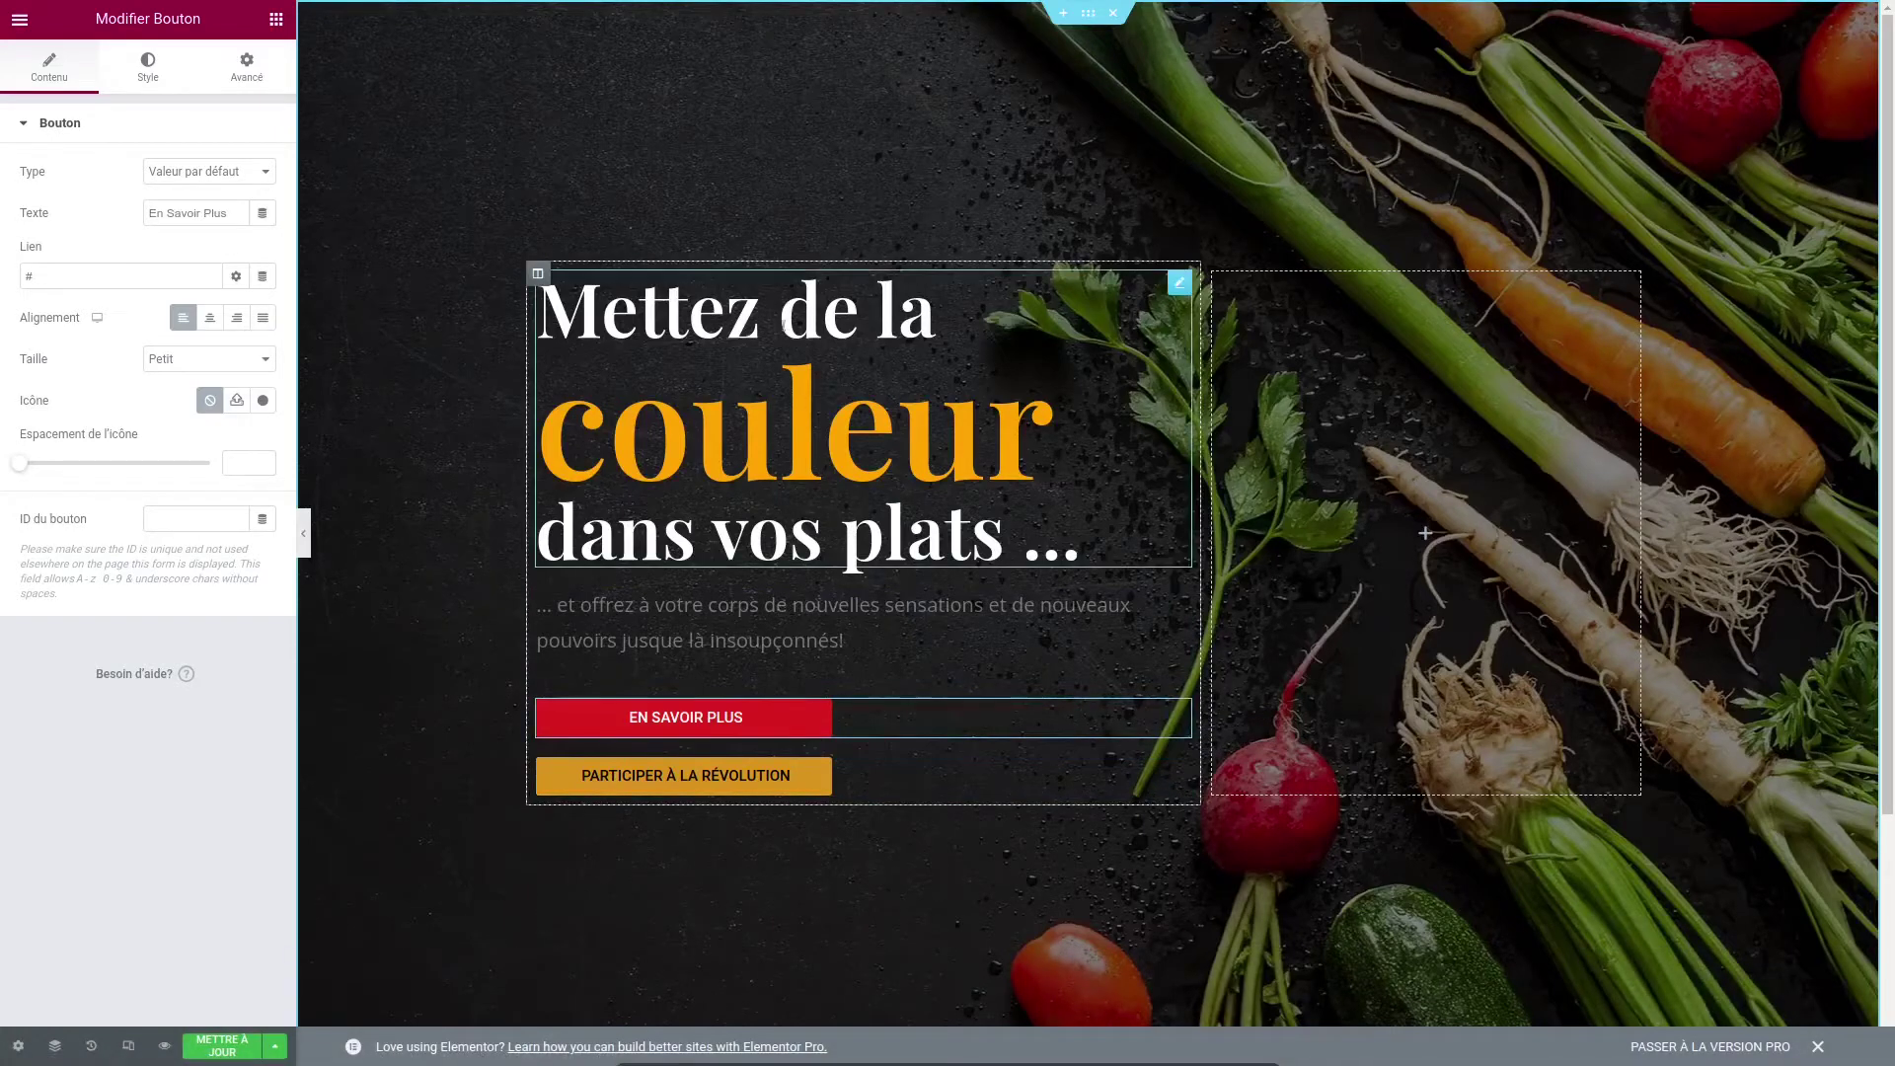
left_click(210, 317)
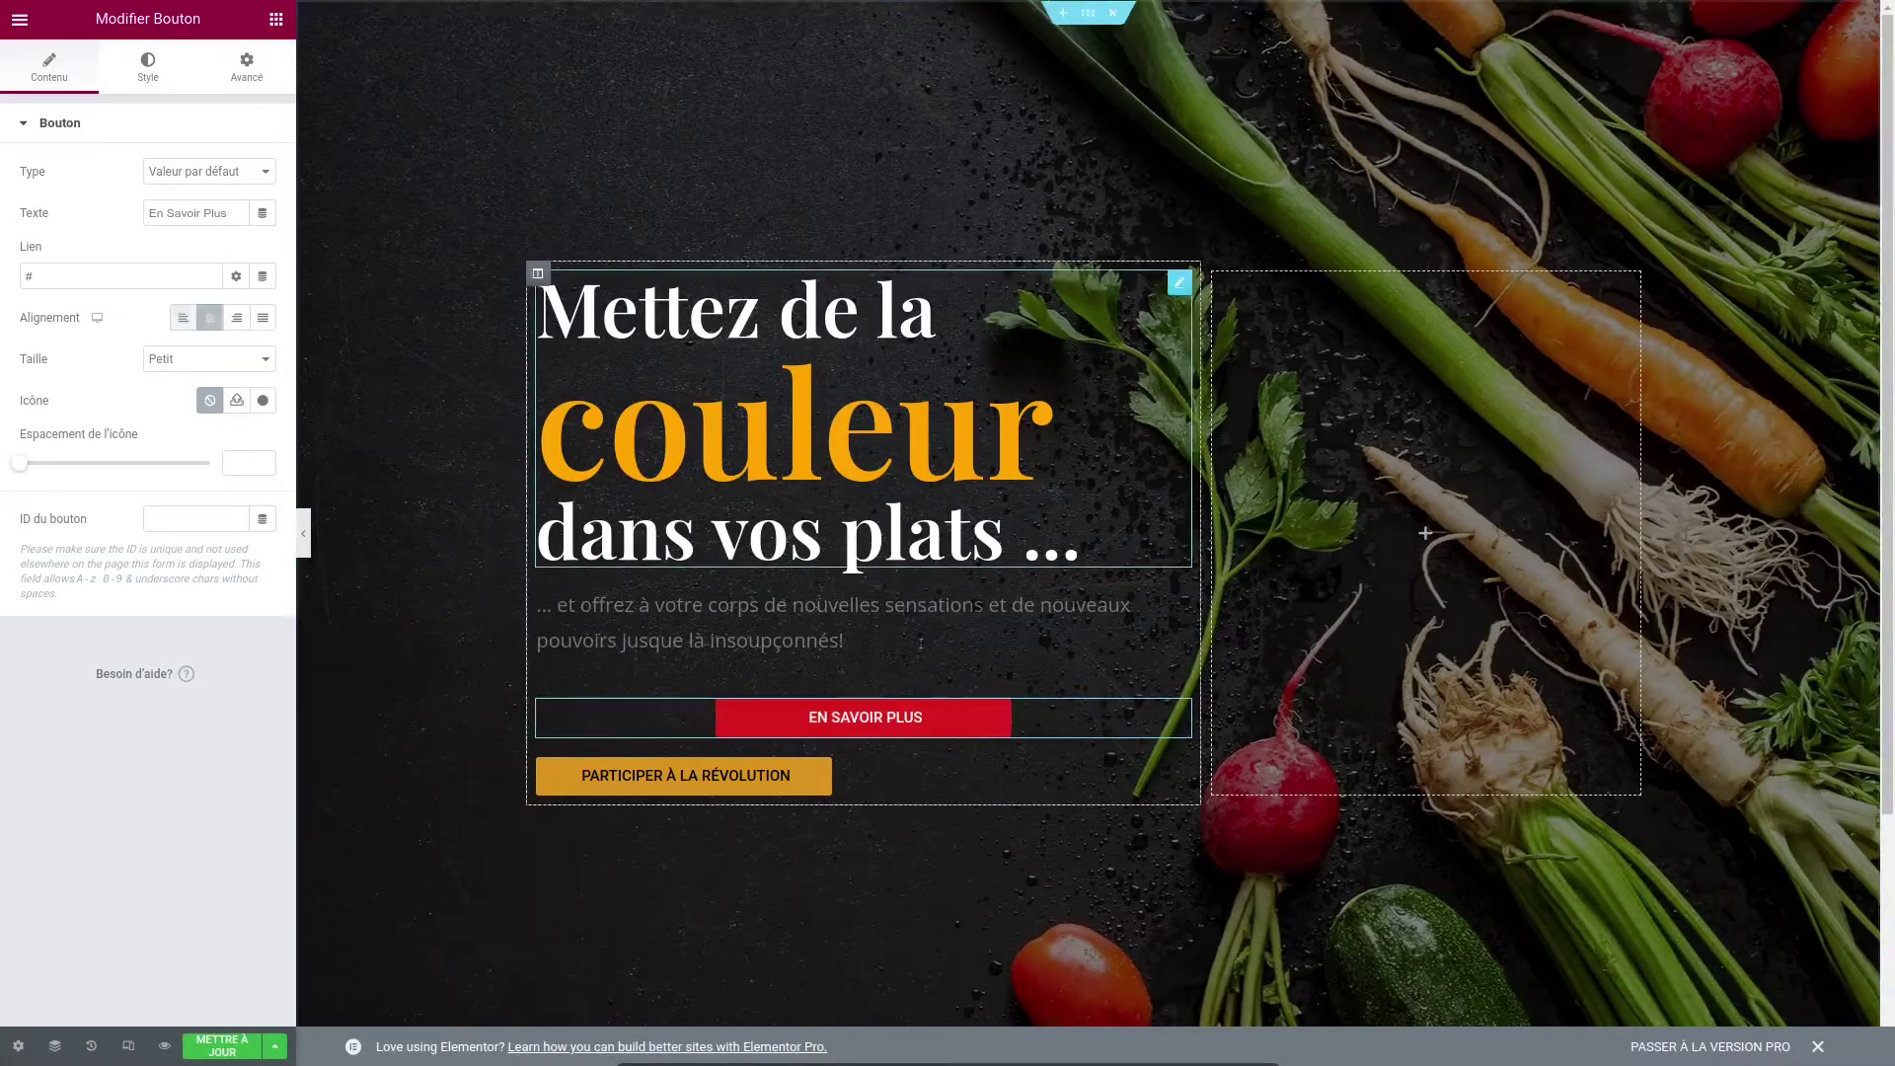
left_click(1179, 771)
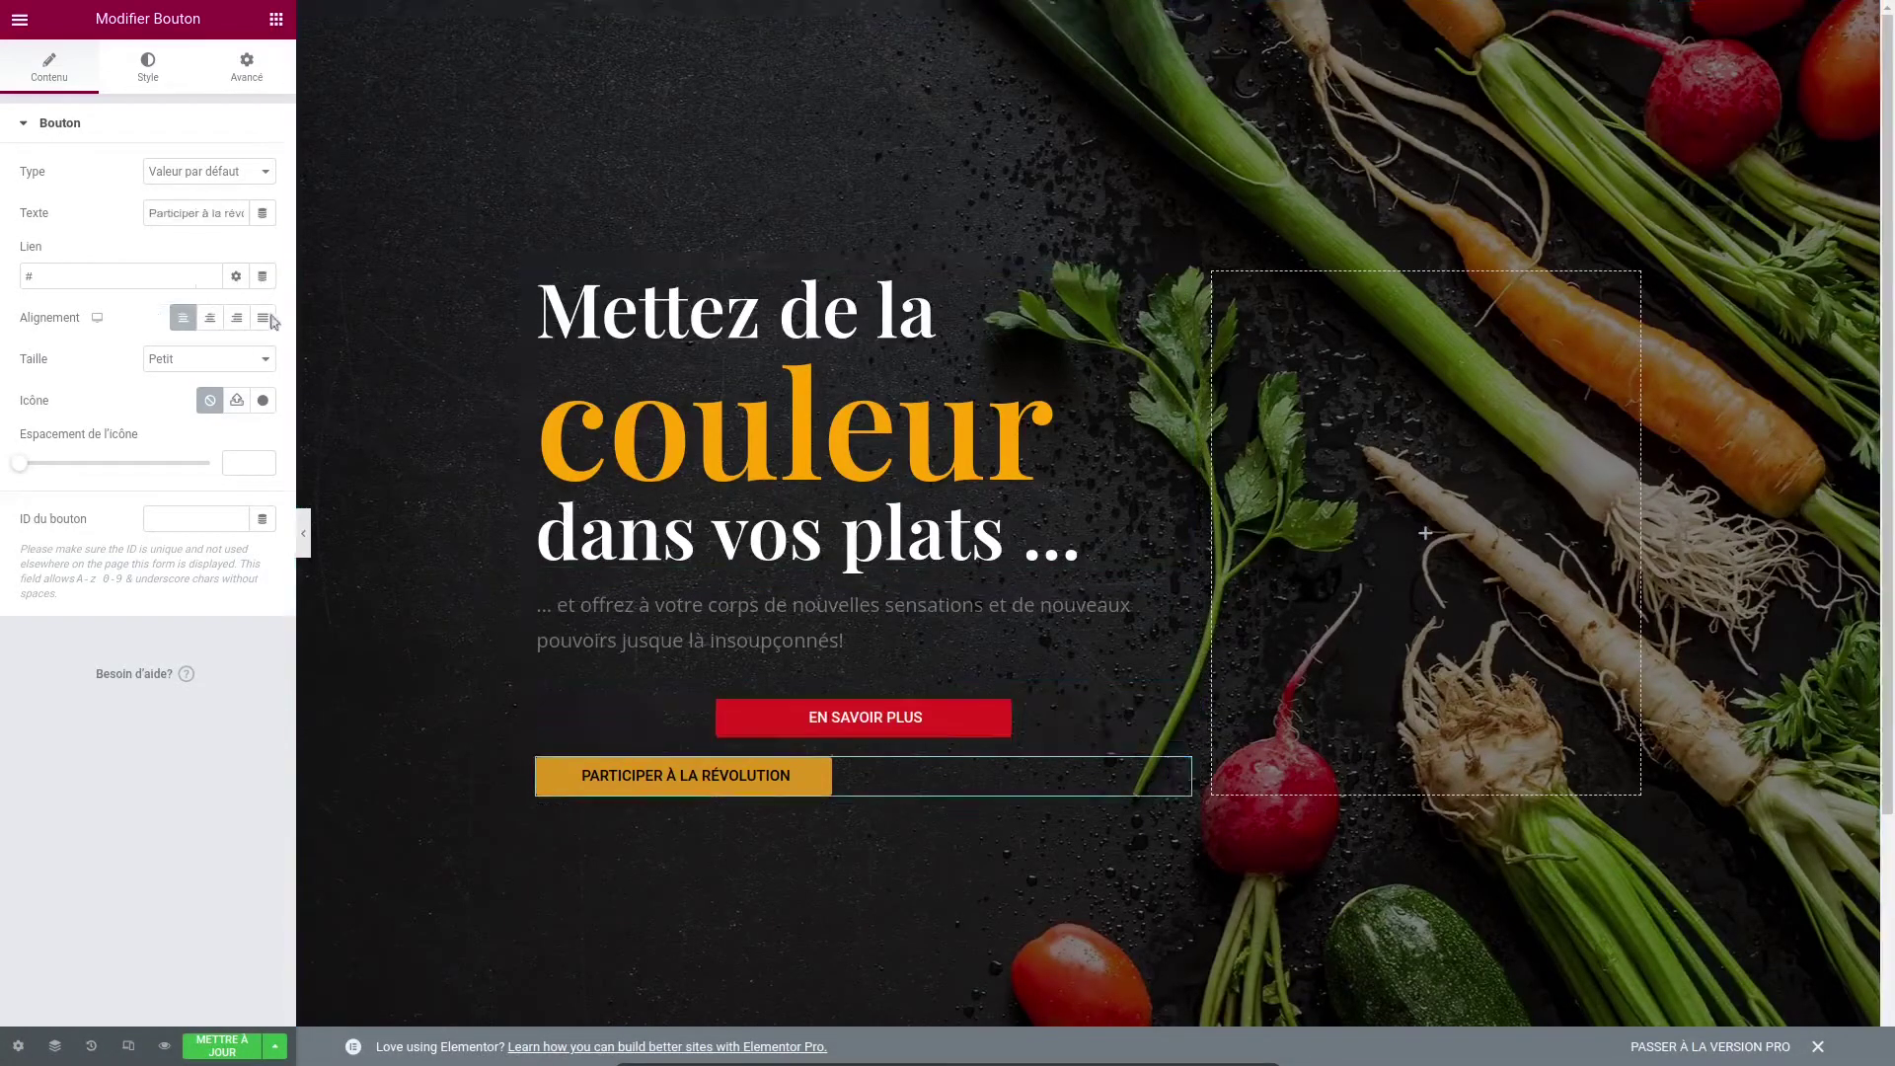
left_click(210, 318)
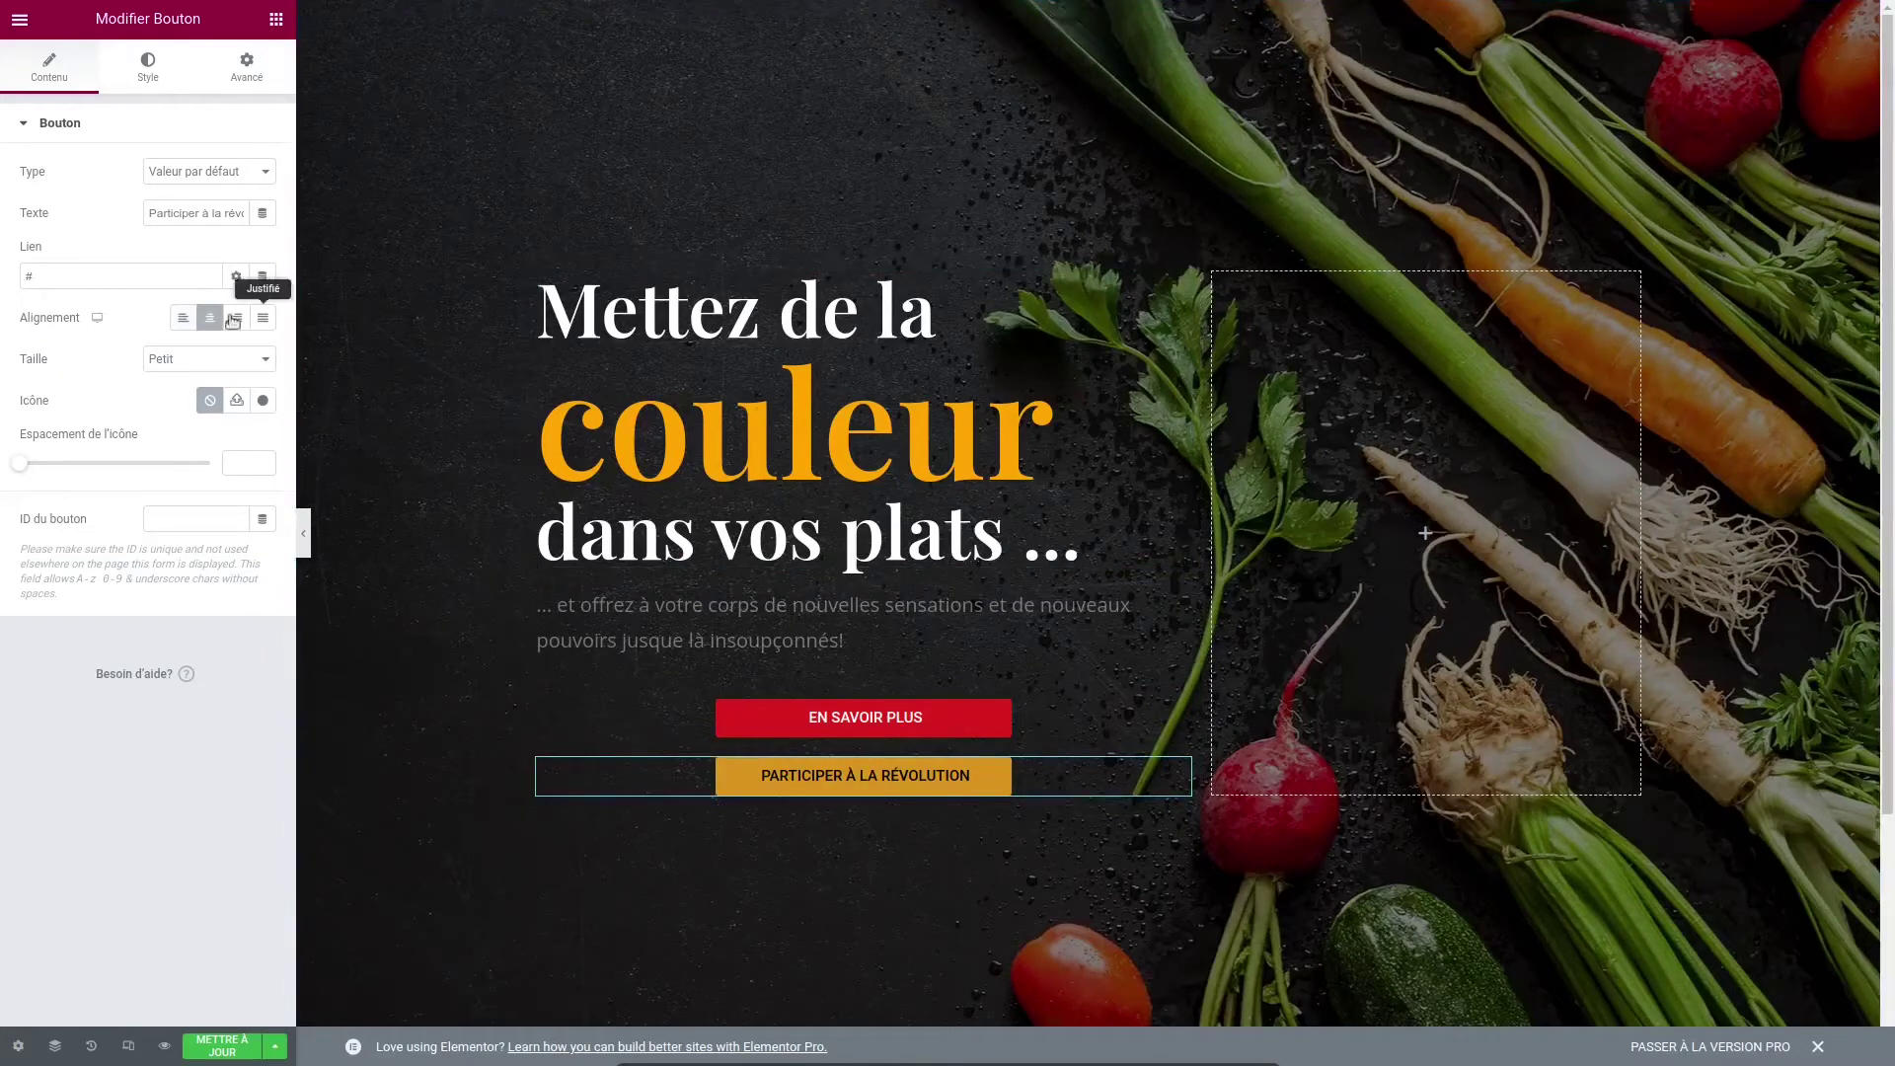
Restore left alignment on both the "Participer à la révolution" and "En savoir plus" buttons
left_click(182, 317)
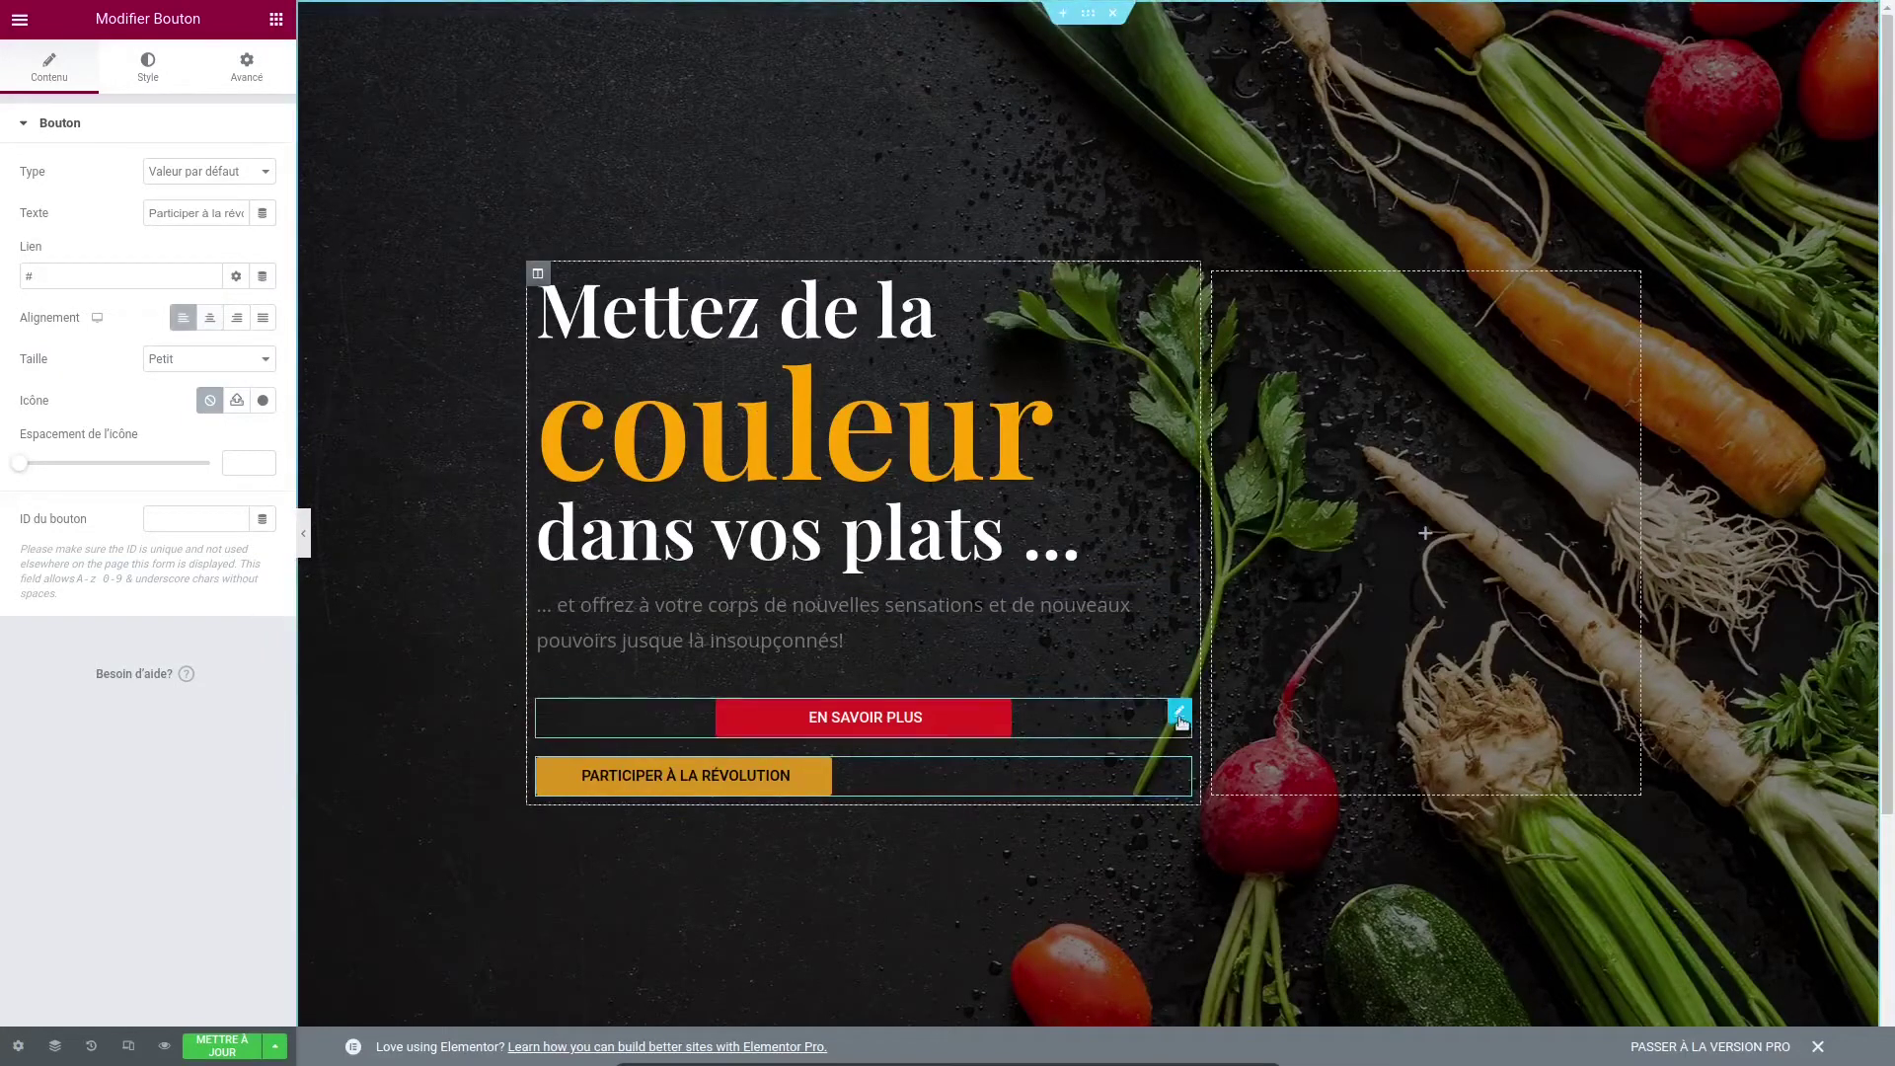
left_click(1180, 714)
left_click(182, 317)
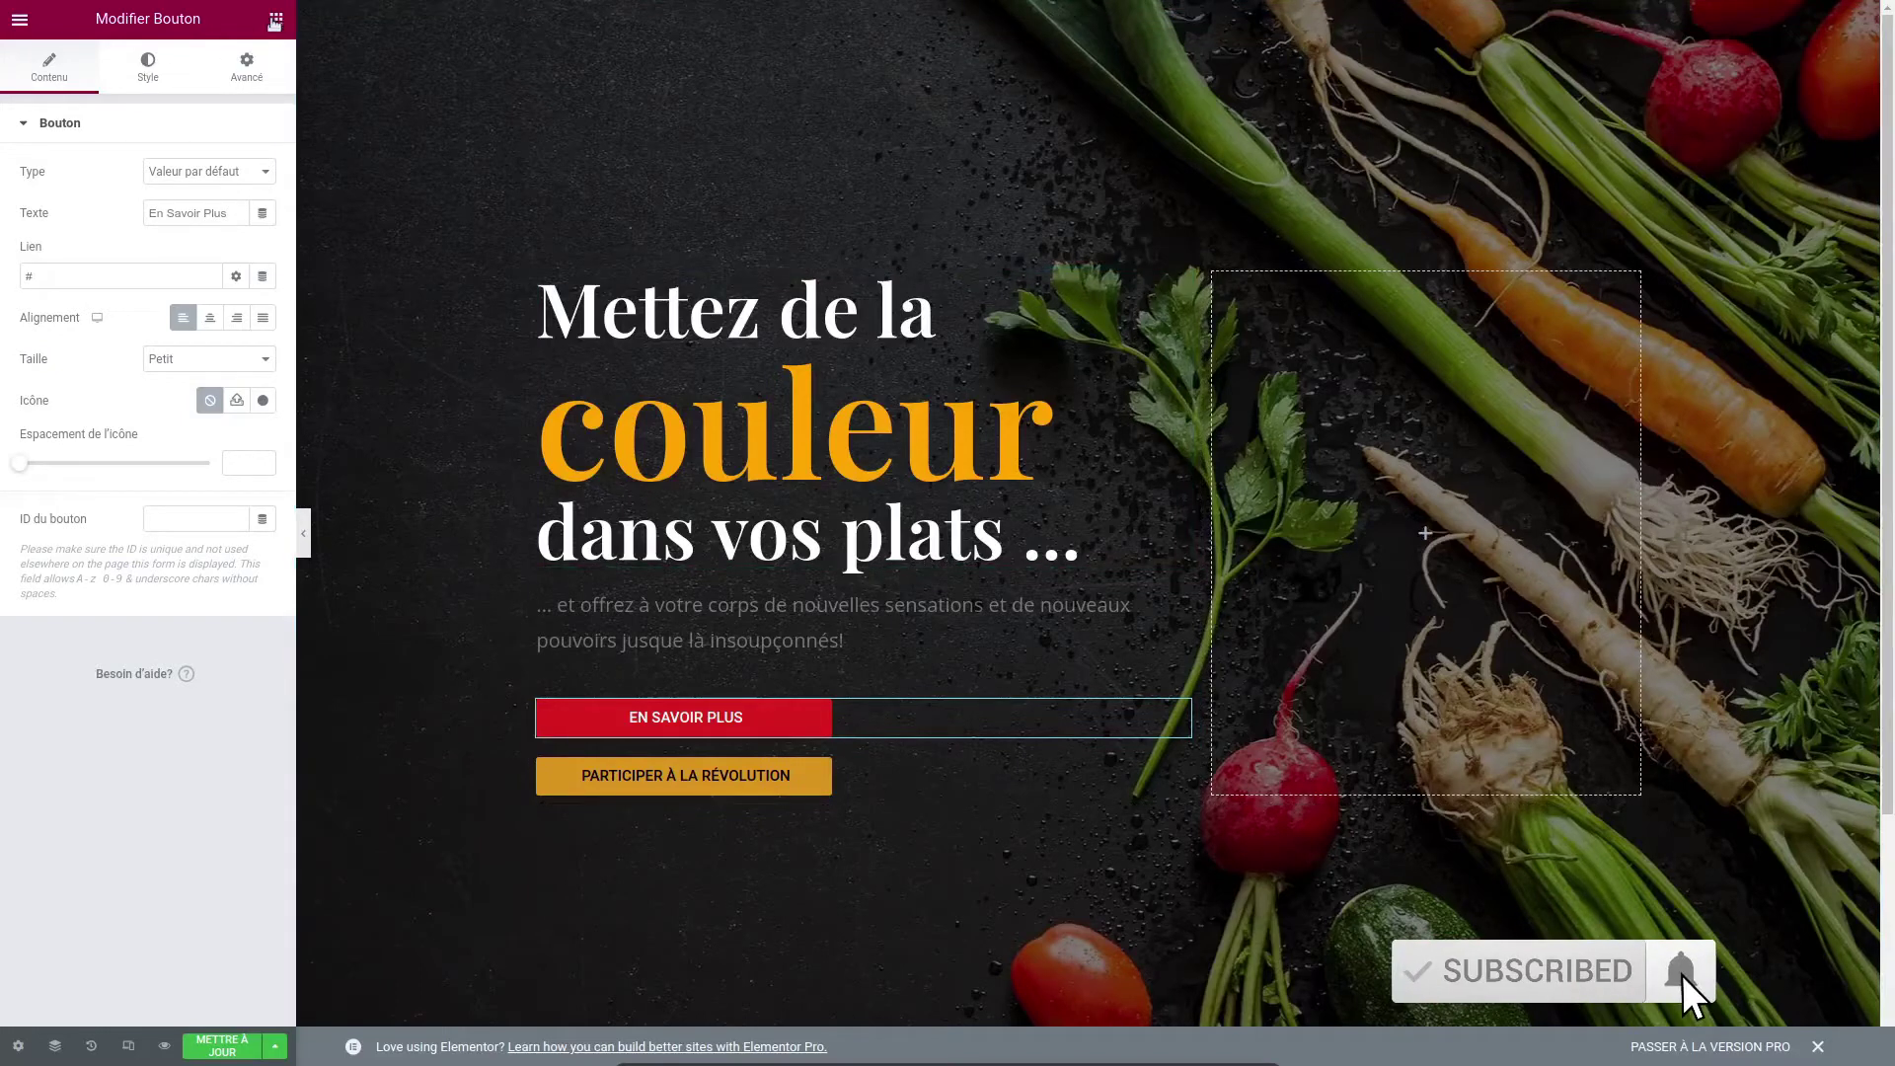
Try arranging the two buttons in a two-column inner section below the paragraph, and delete that section
left_click(276, 21)
left_click_drag(67, 198, 728, 703)
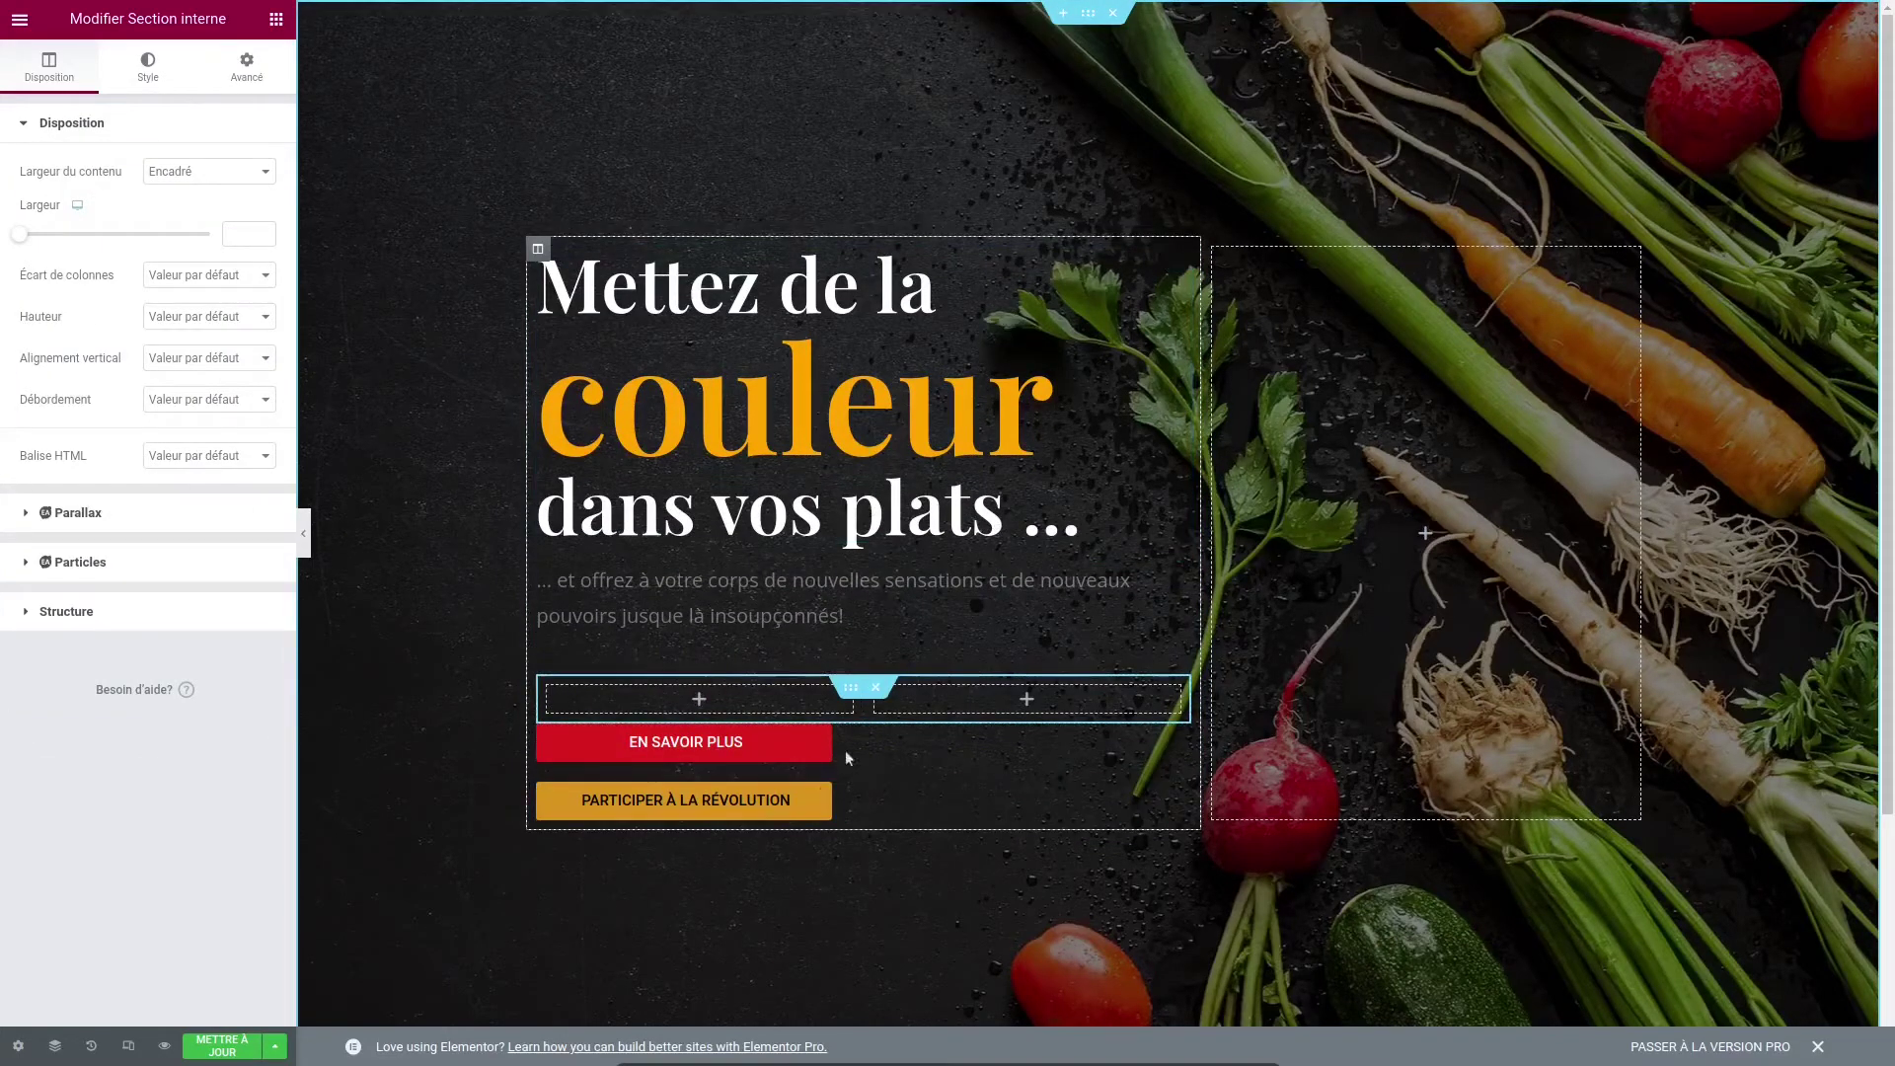
left_click_drag(1179, 739, 714, 703)
left_click_drag(877, 726, 698, 727)
left_click_drag(1180, 769, 1022, 746)
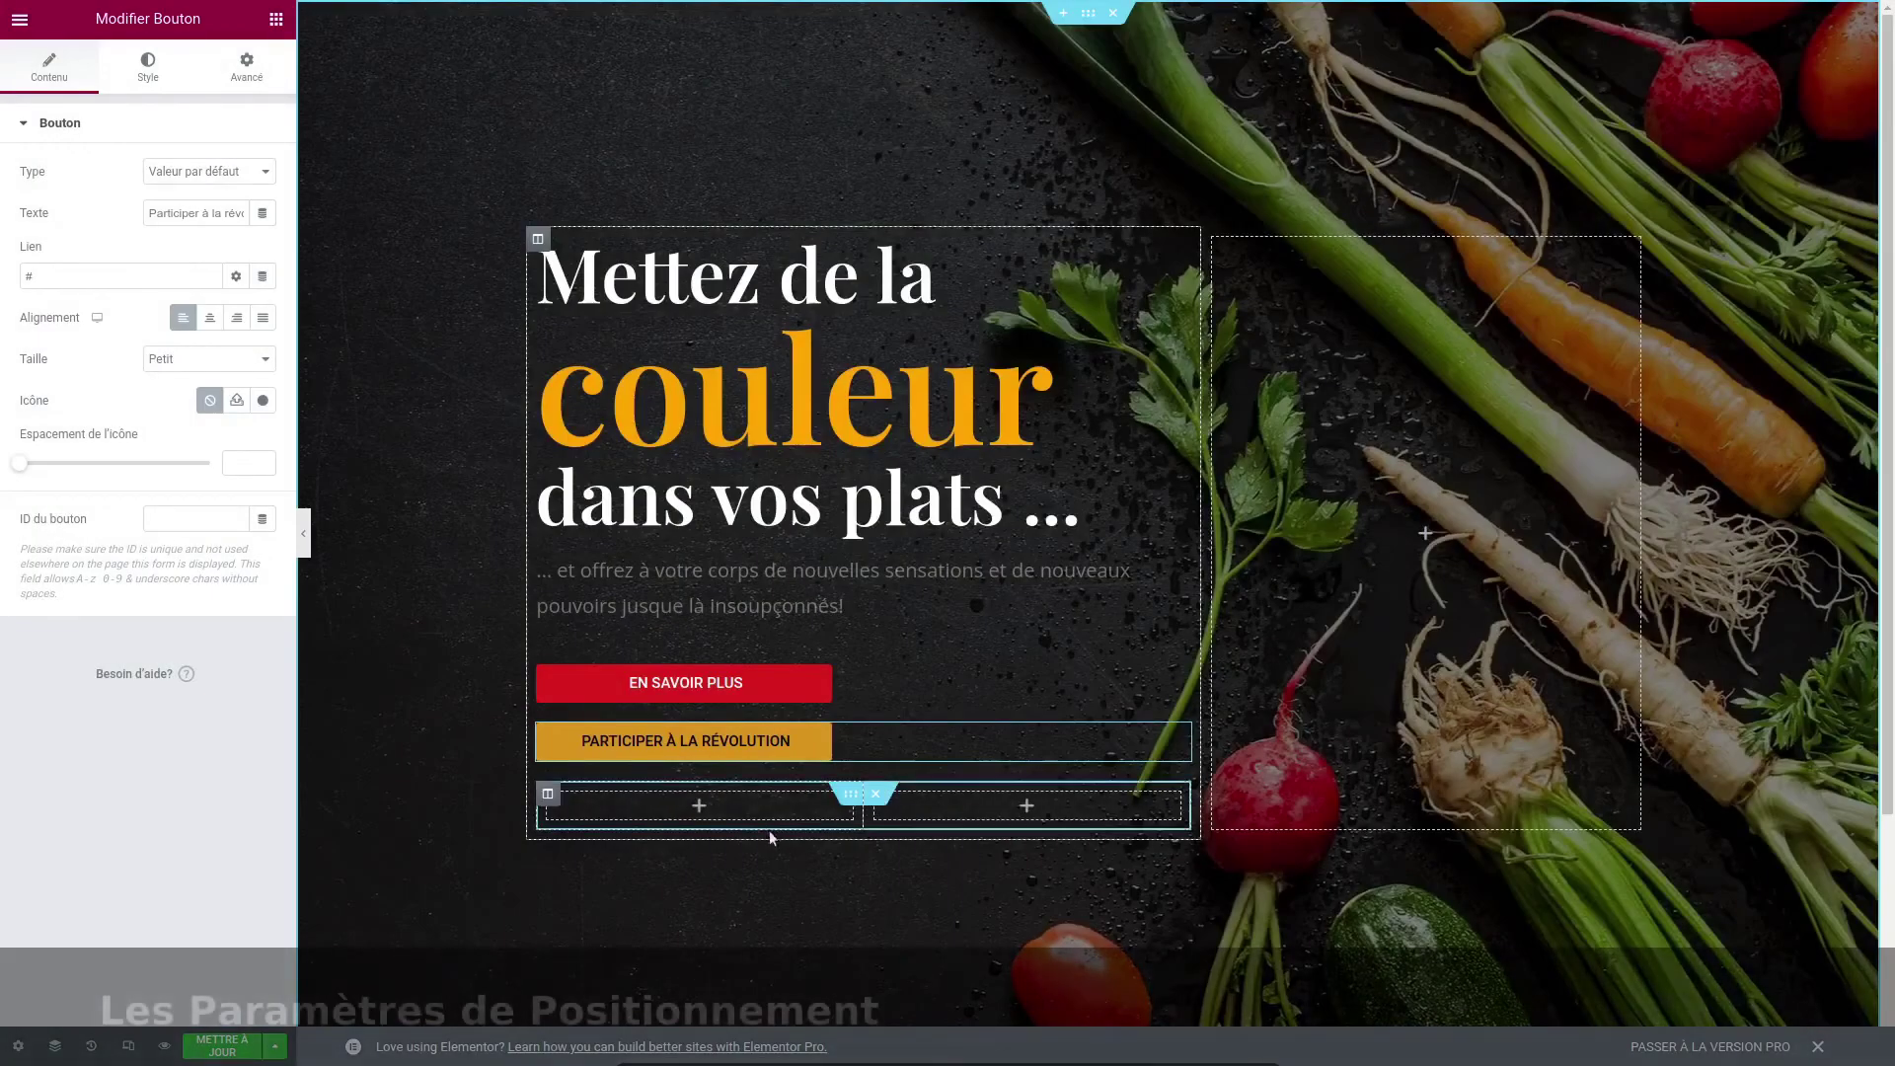
left_click(875, 799)
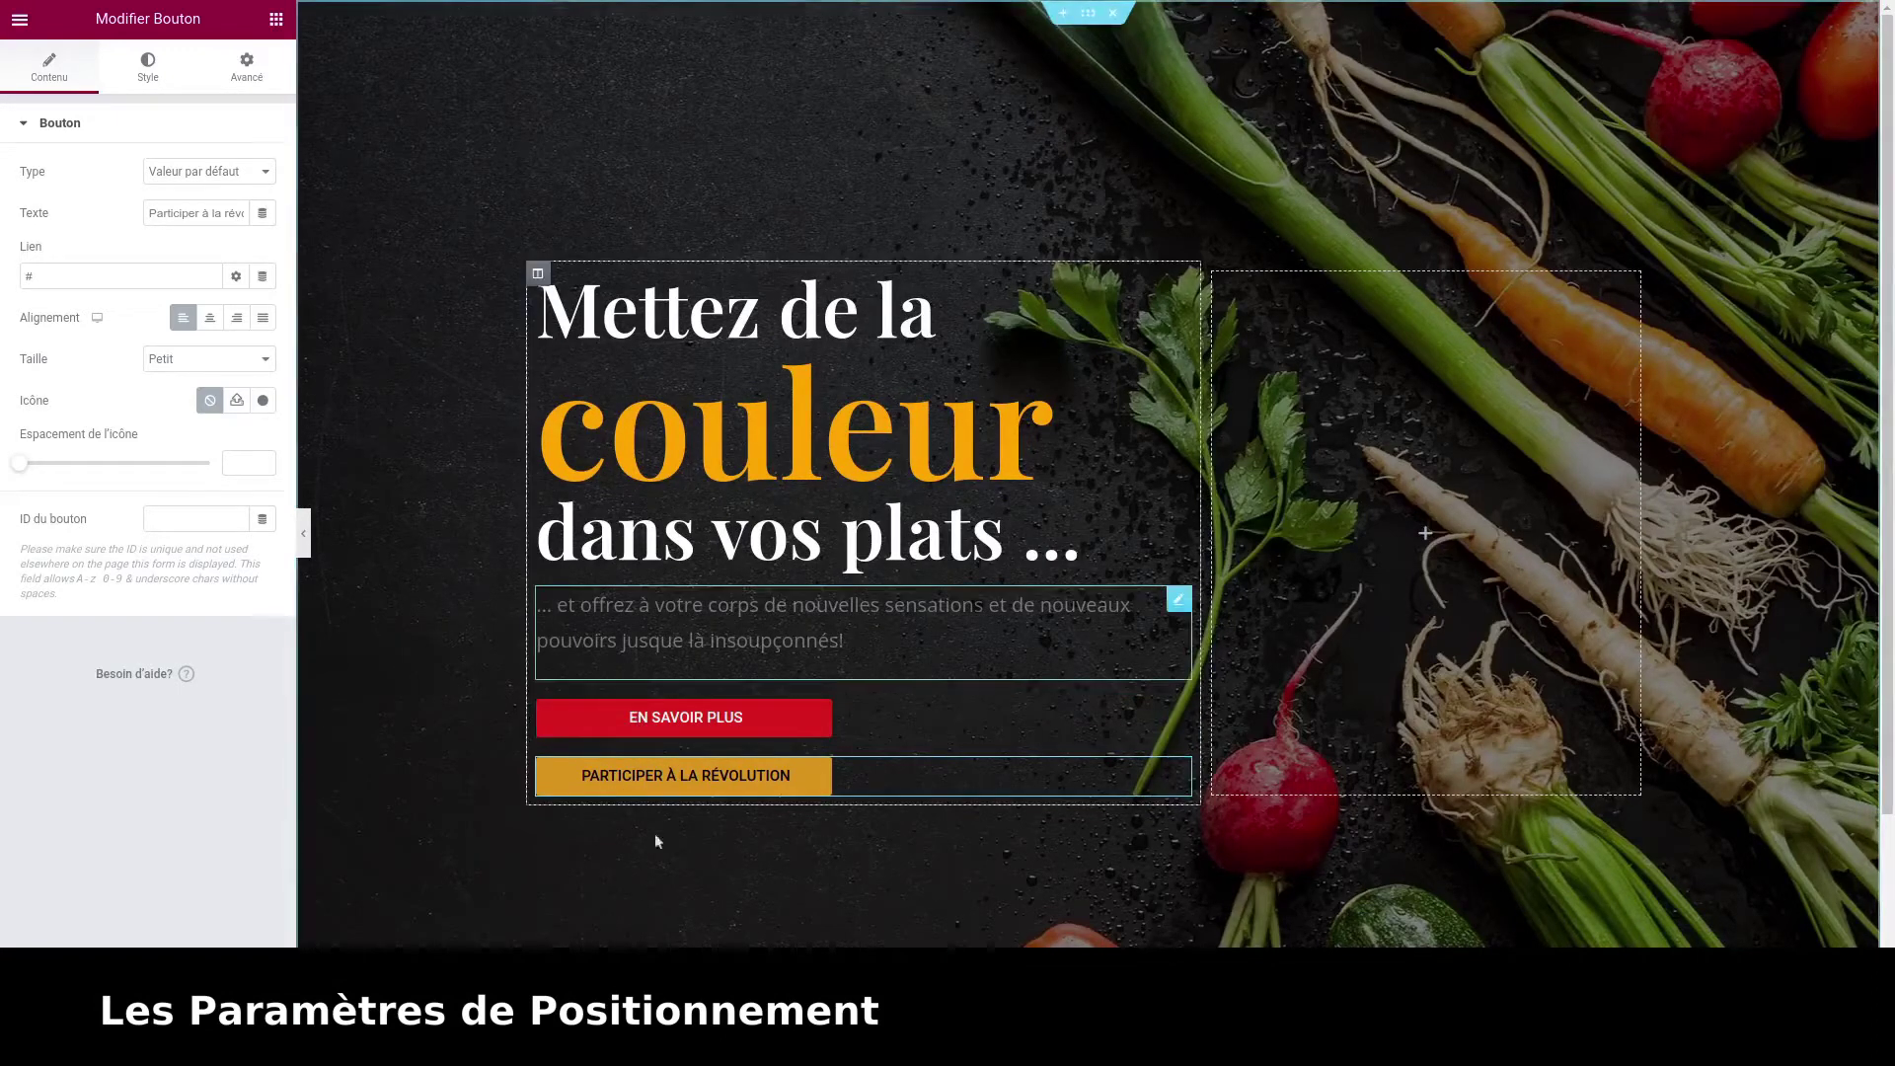
Set the positioning width of the "En savoir plus" button to "En ligne (auto)"
left_click(740, 717)
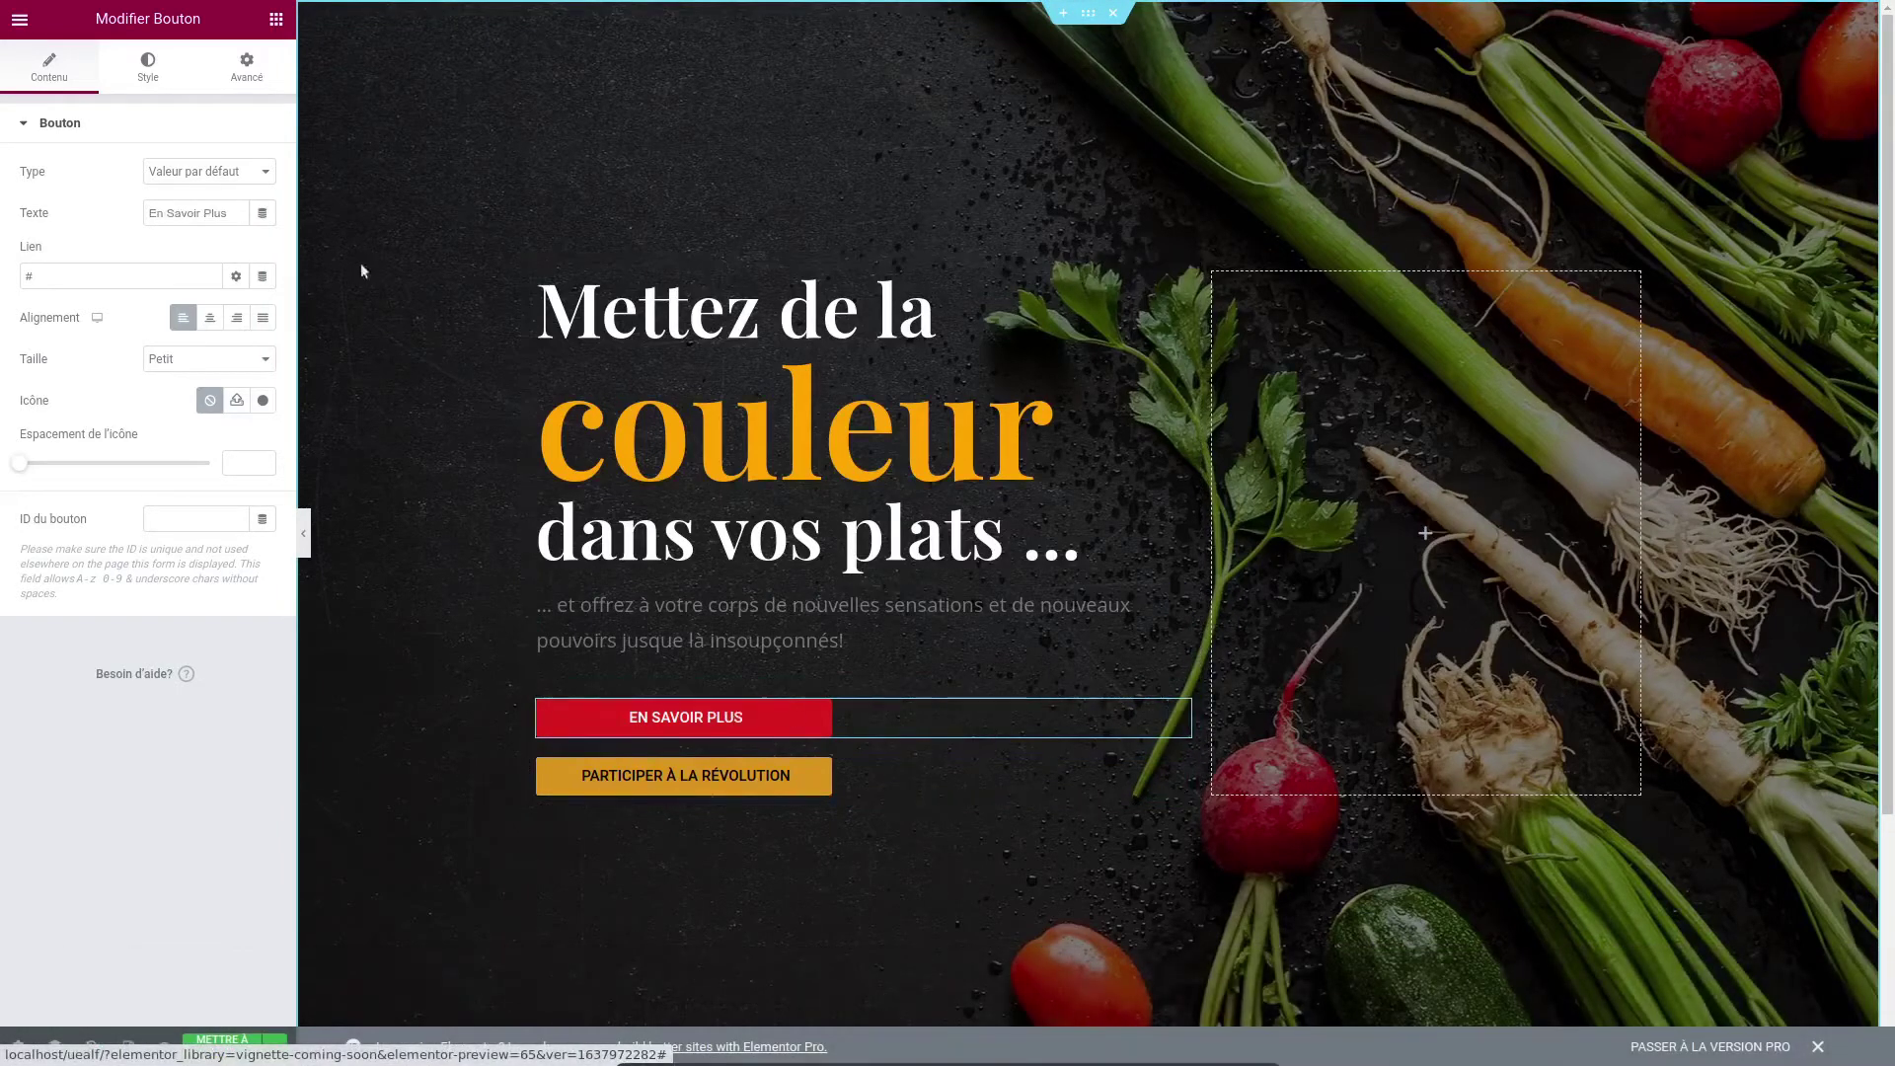
left_click(254, 71)
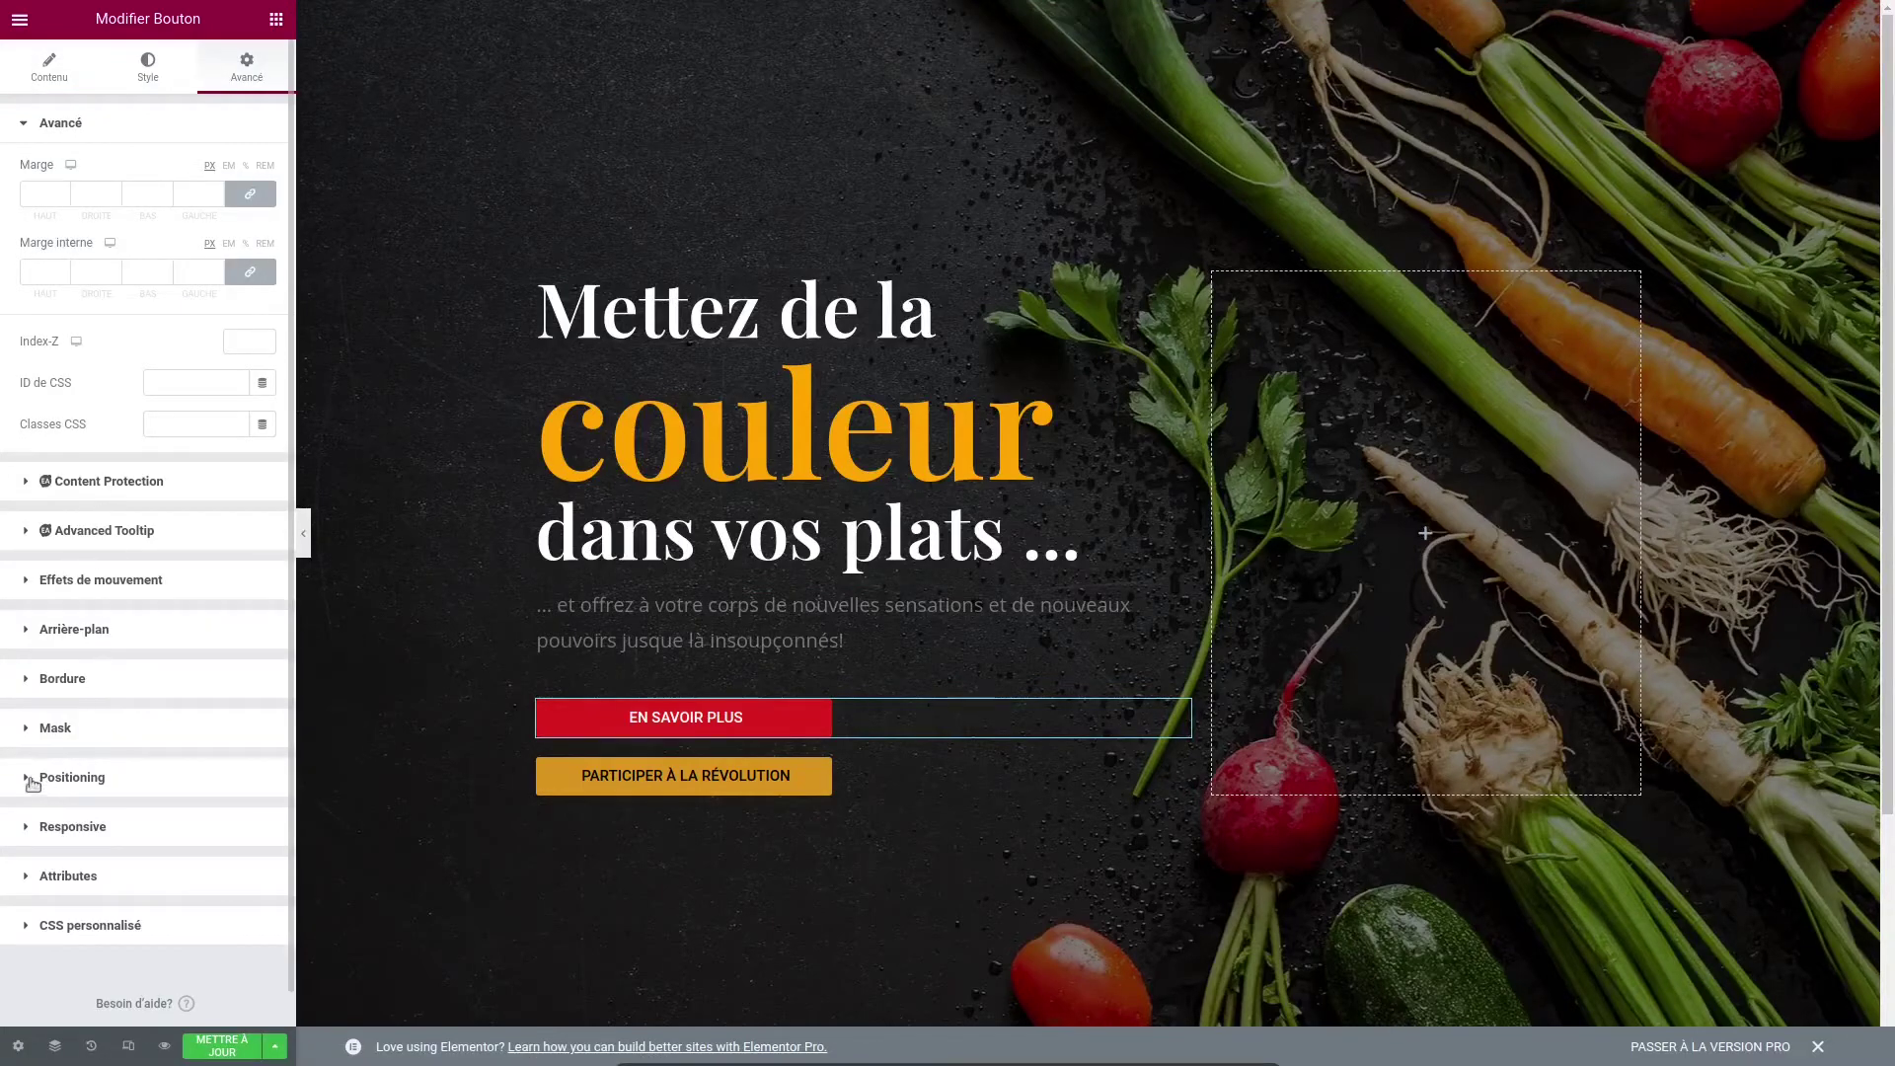
left_click(60, 776)
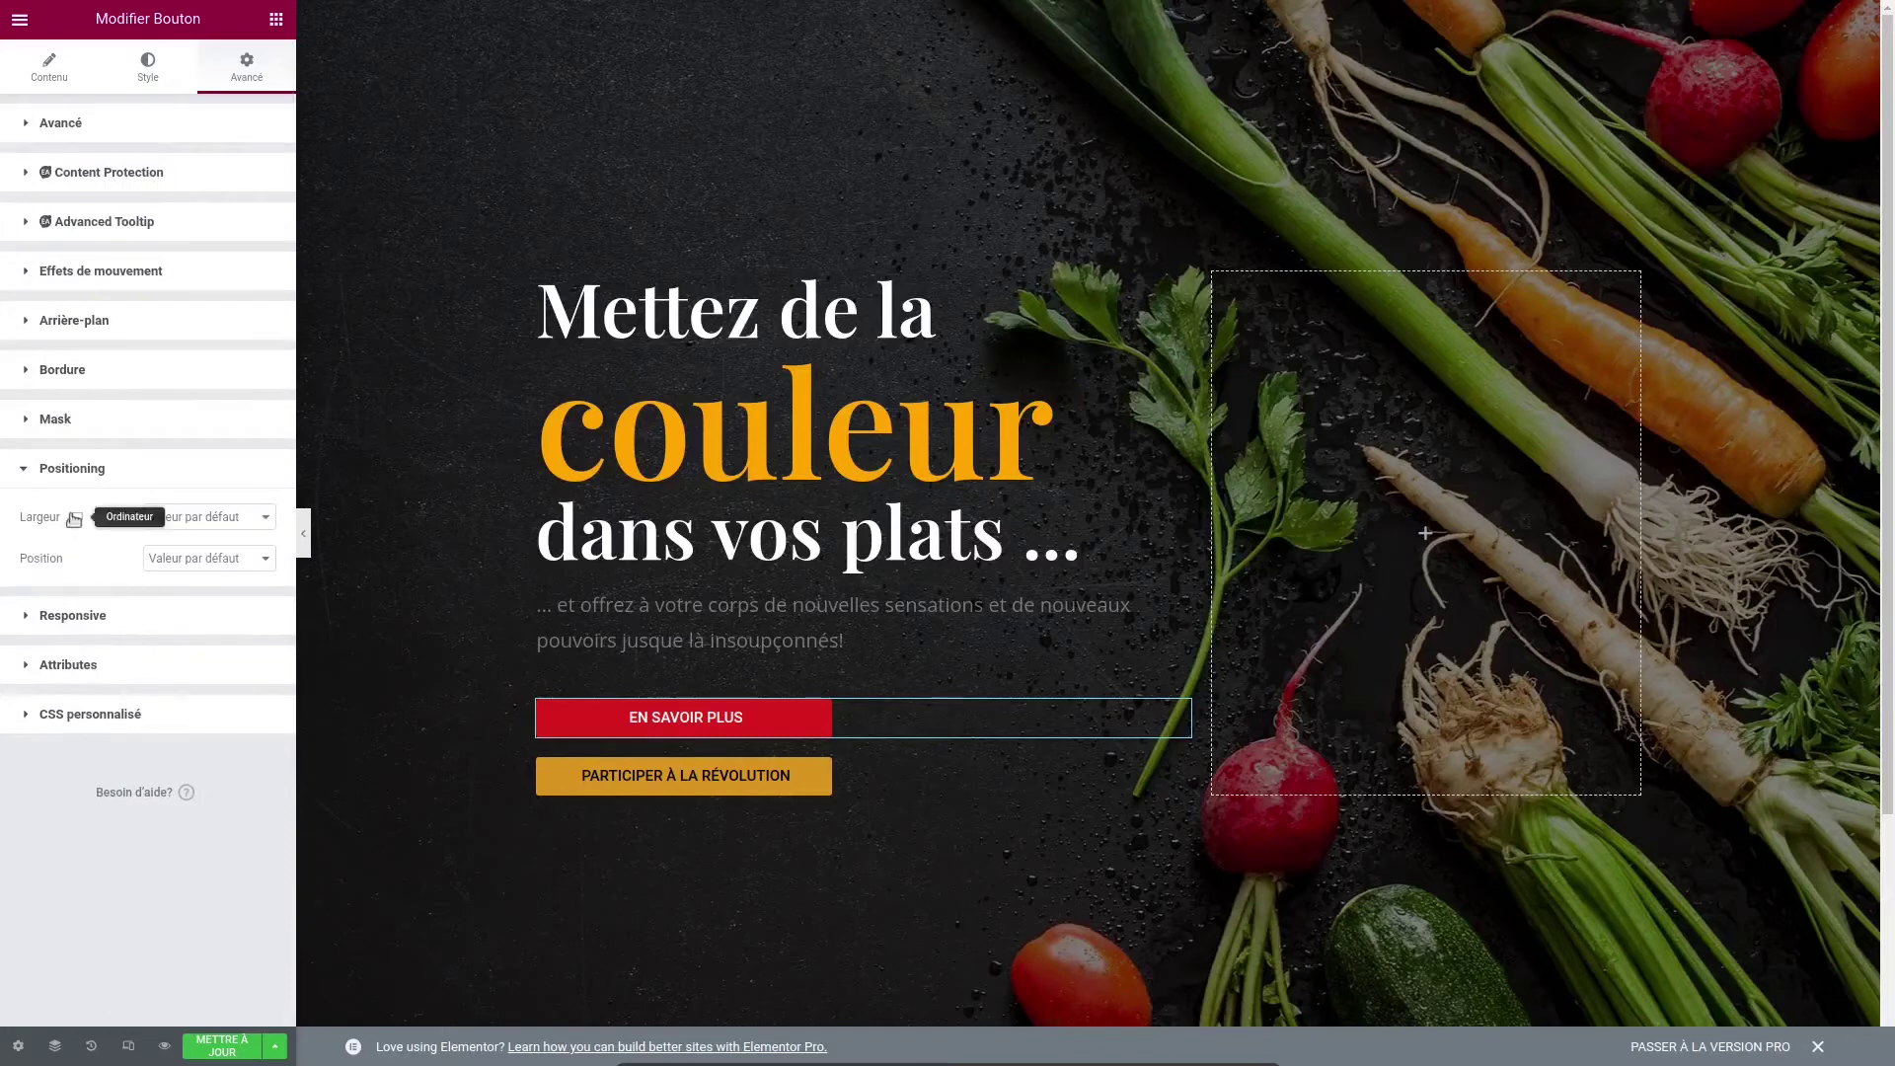
left_click(208, 519)
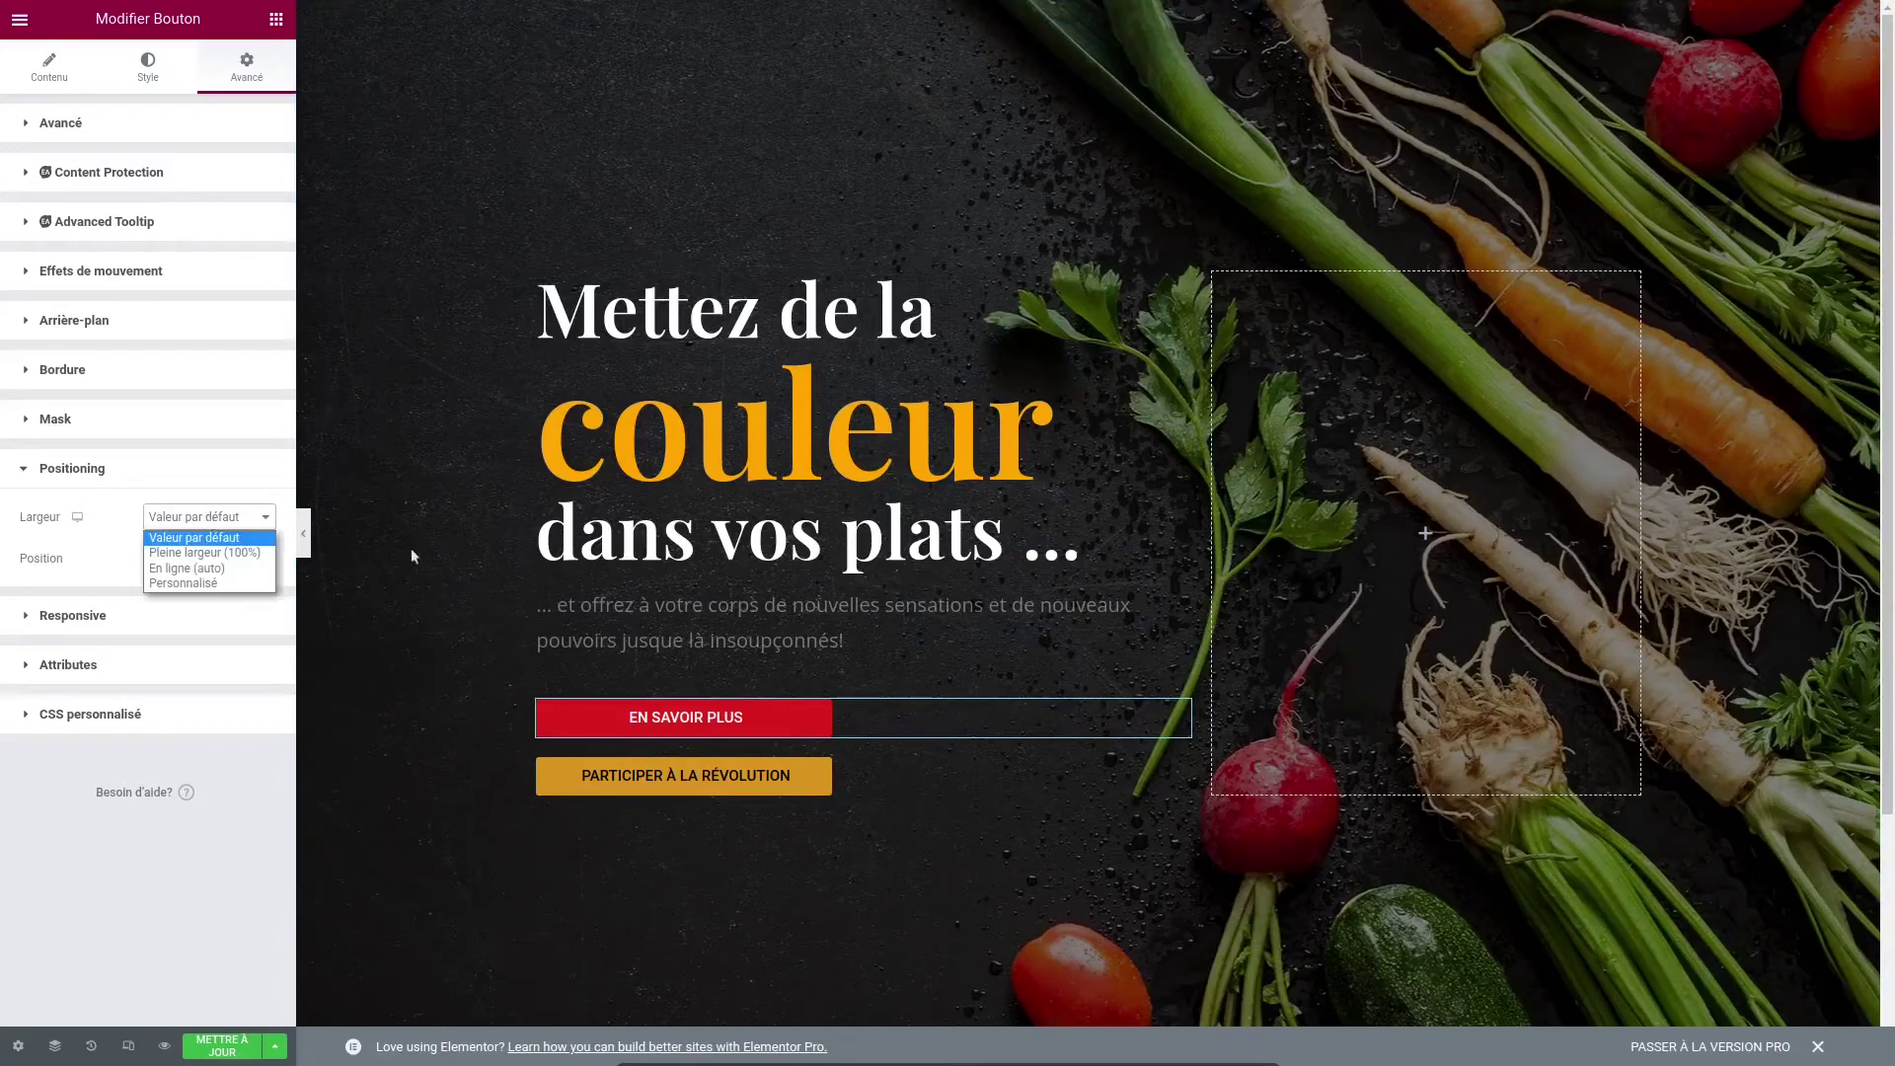
left_click(215, 553)
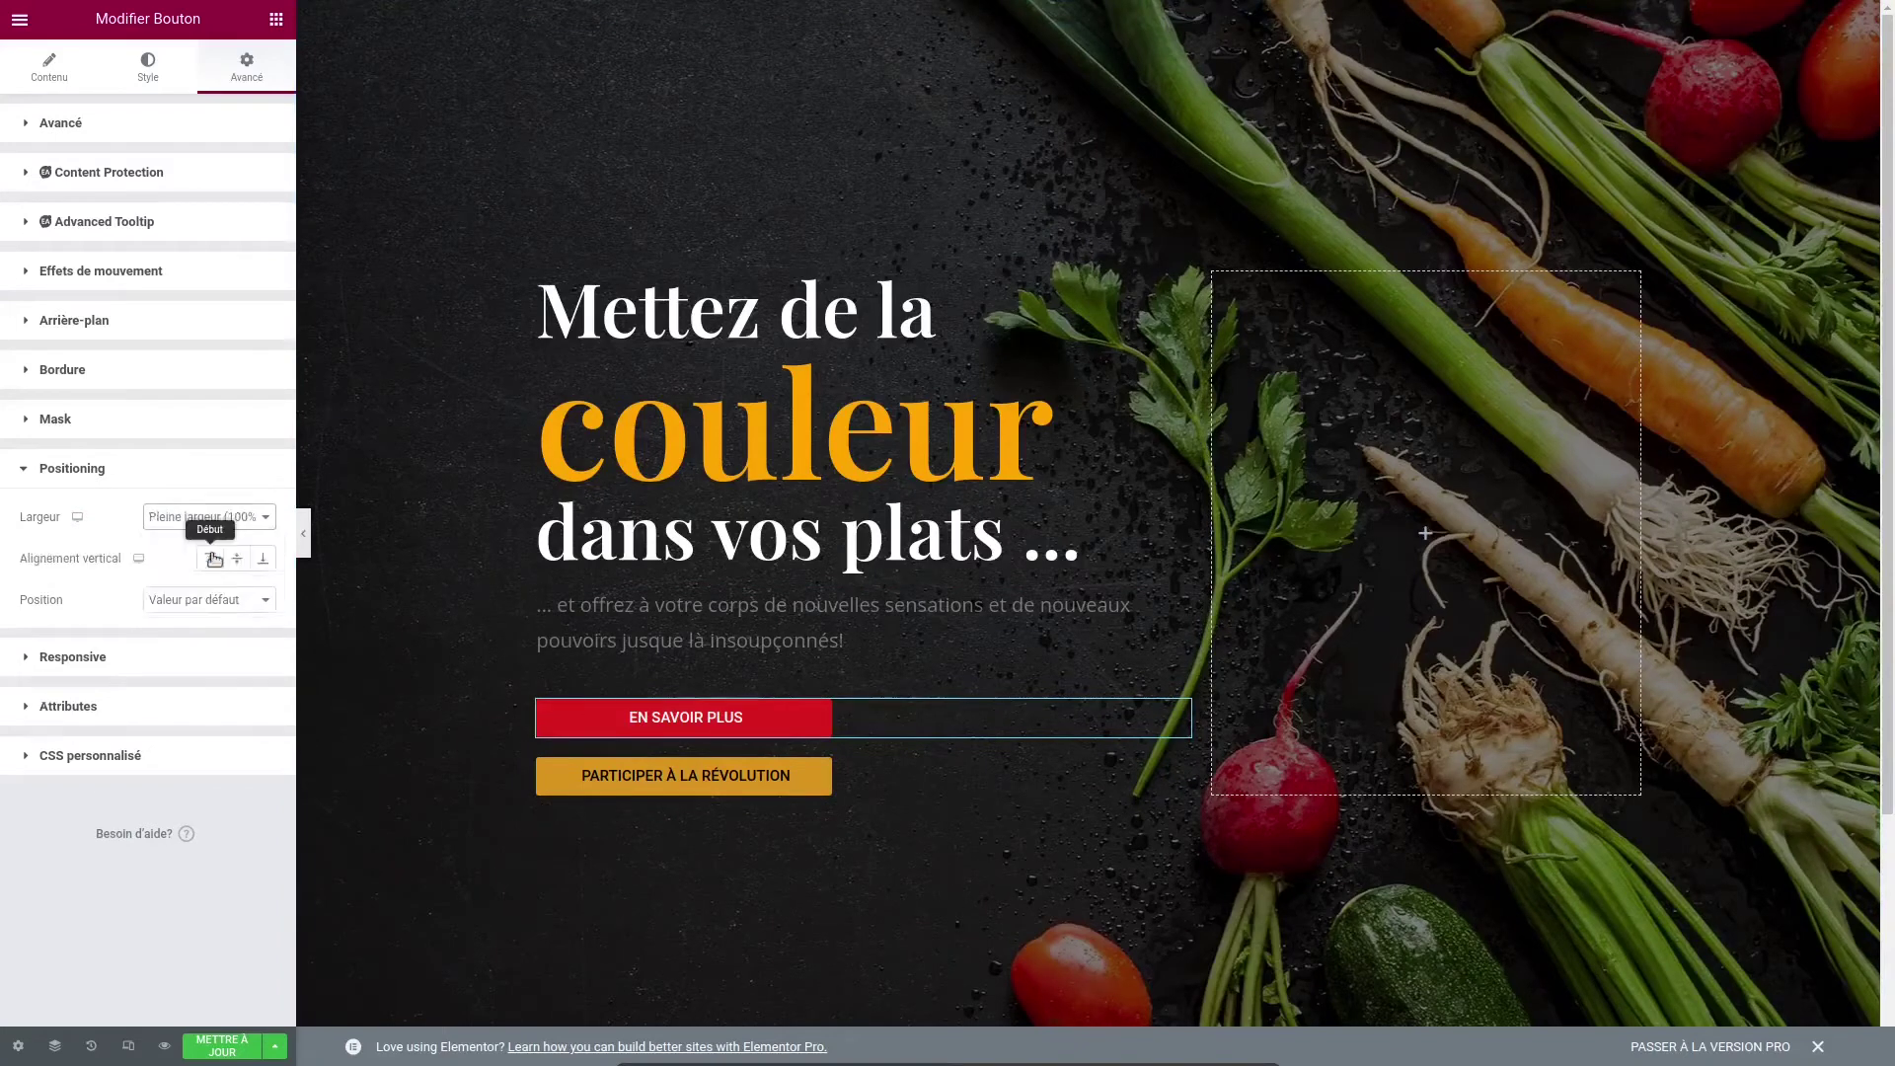
left_click(201, 518)
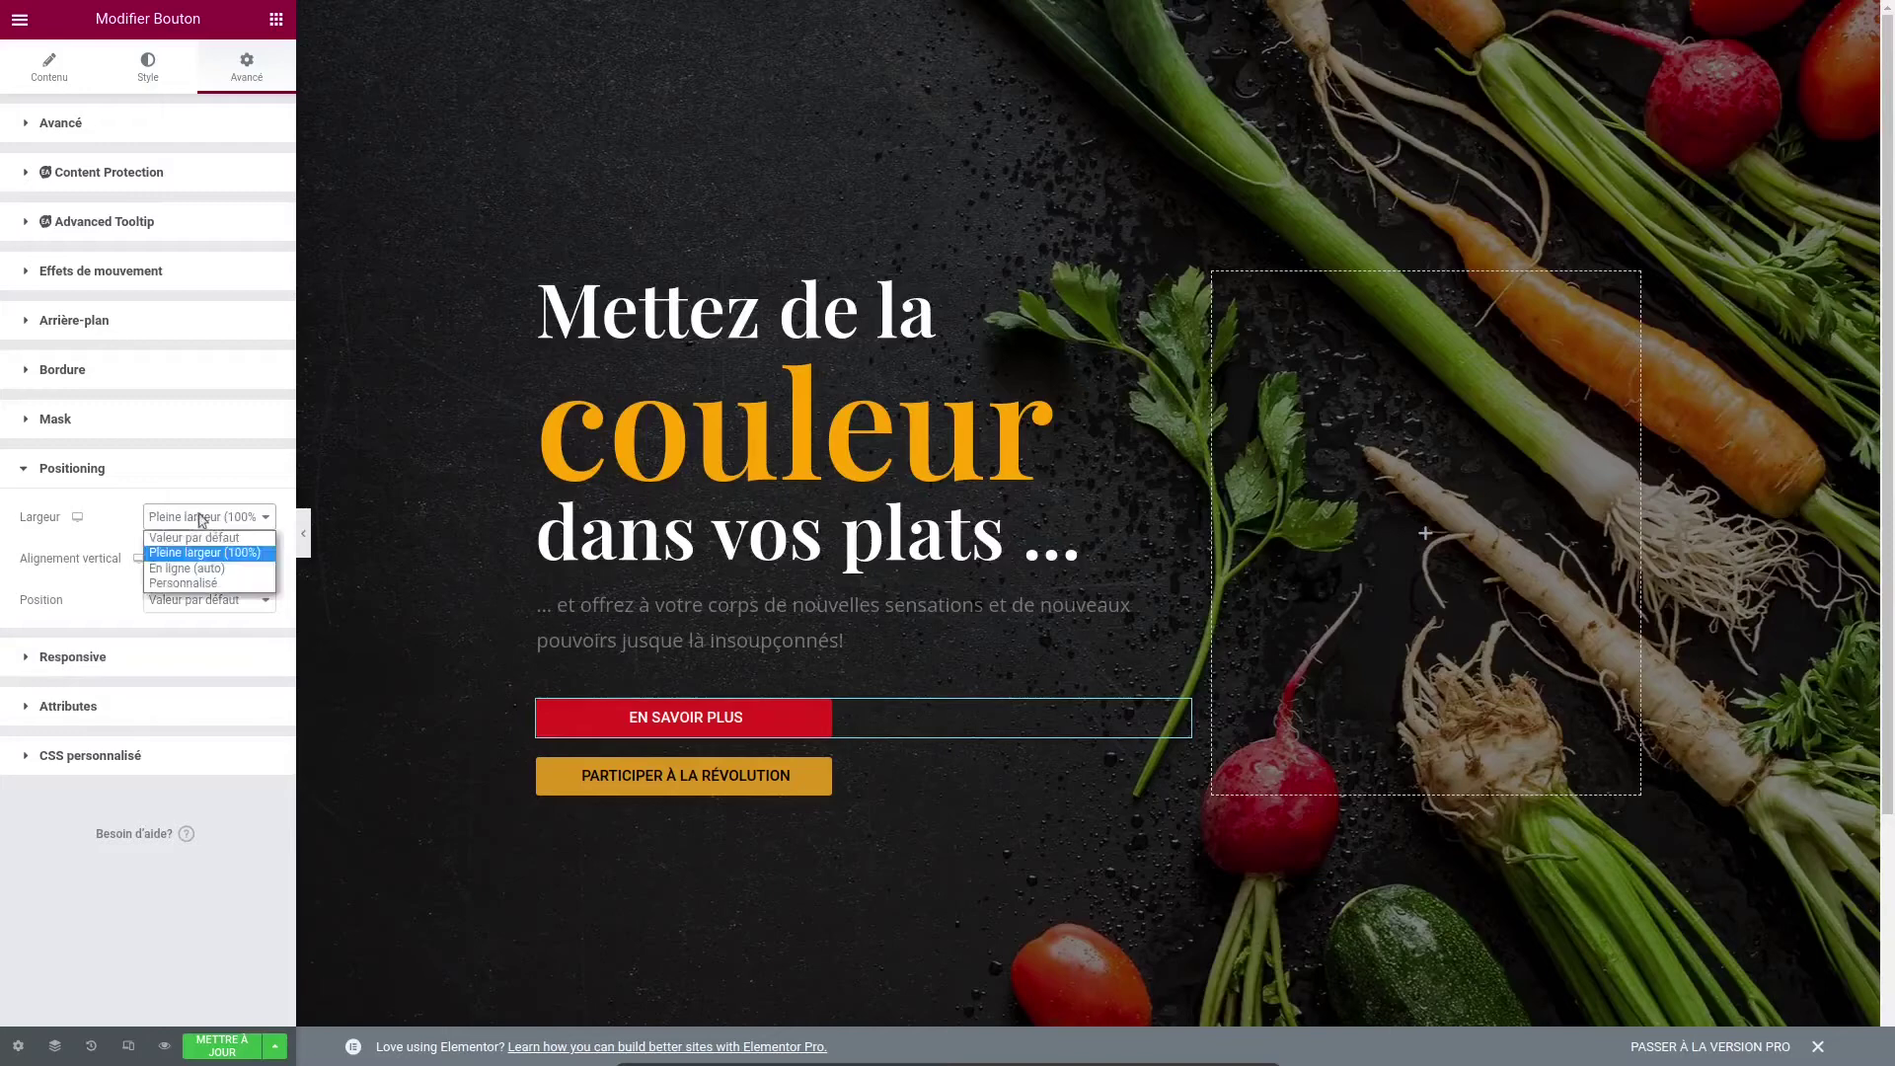
left_click(195, 569)
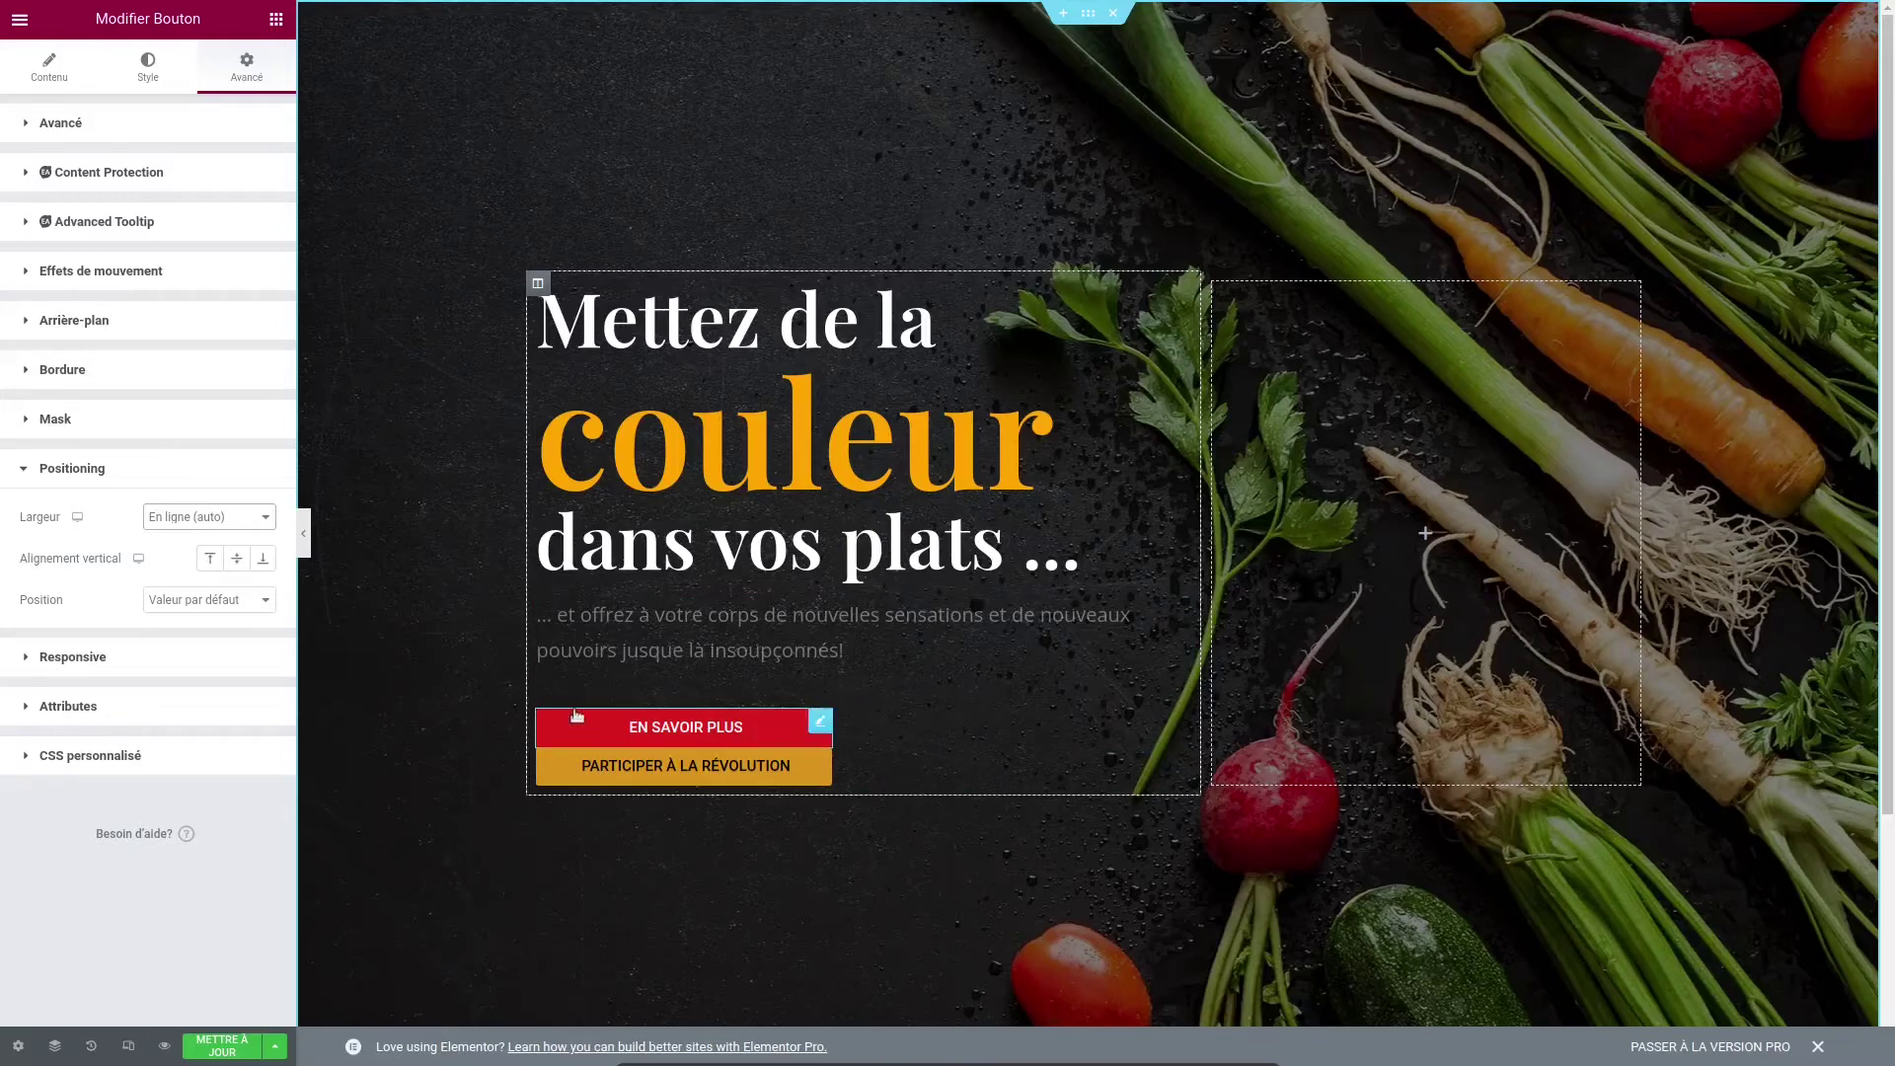
Set the positioning width of the "Participer à la révolution" button to "En ligne (auto)"
left_click(885, 756)
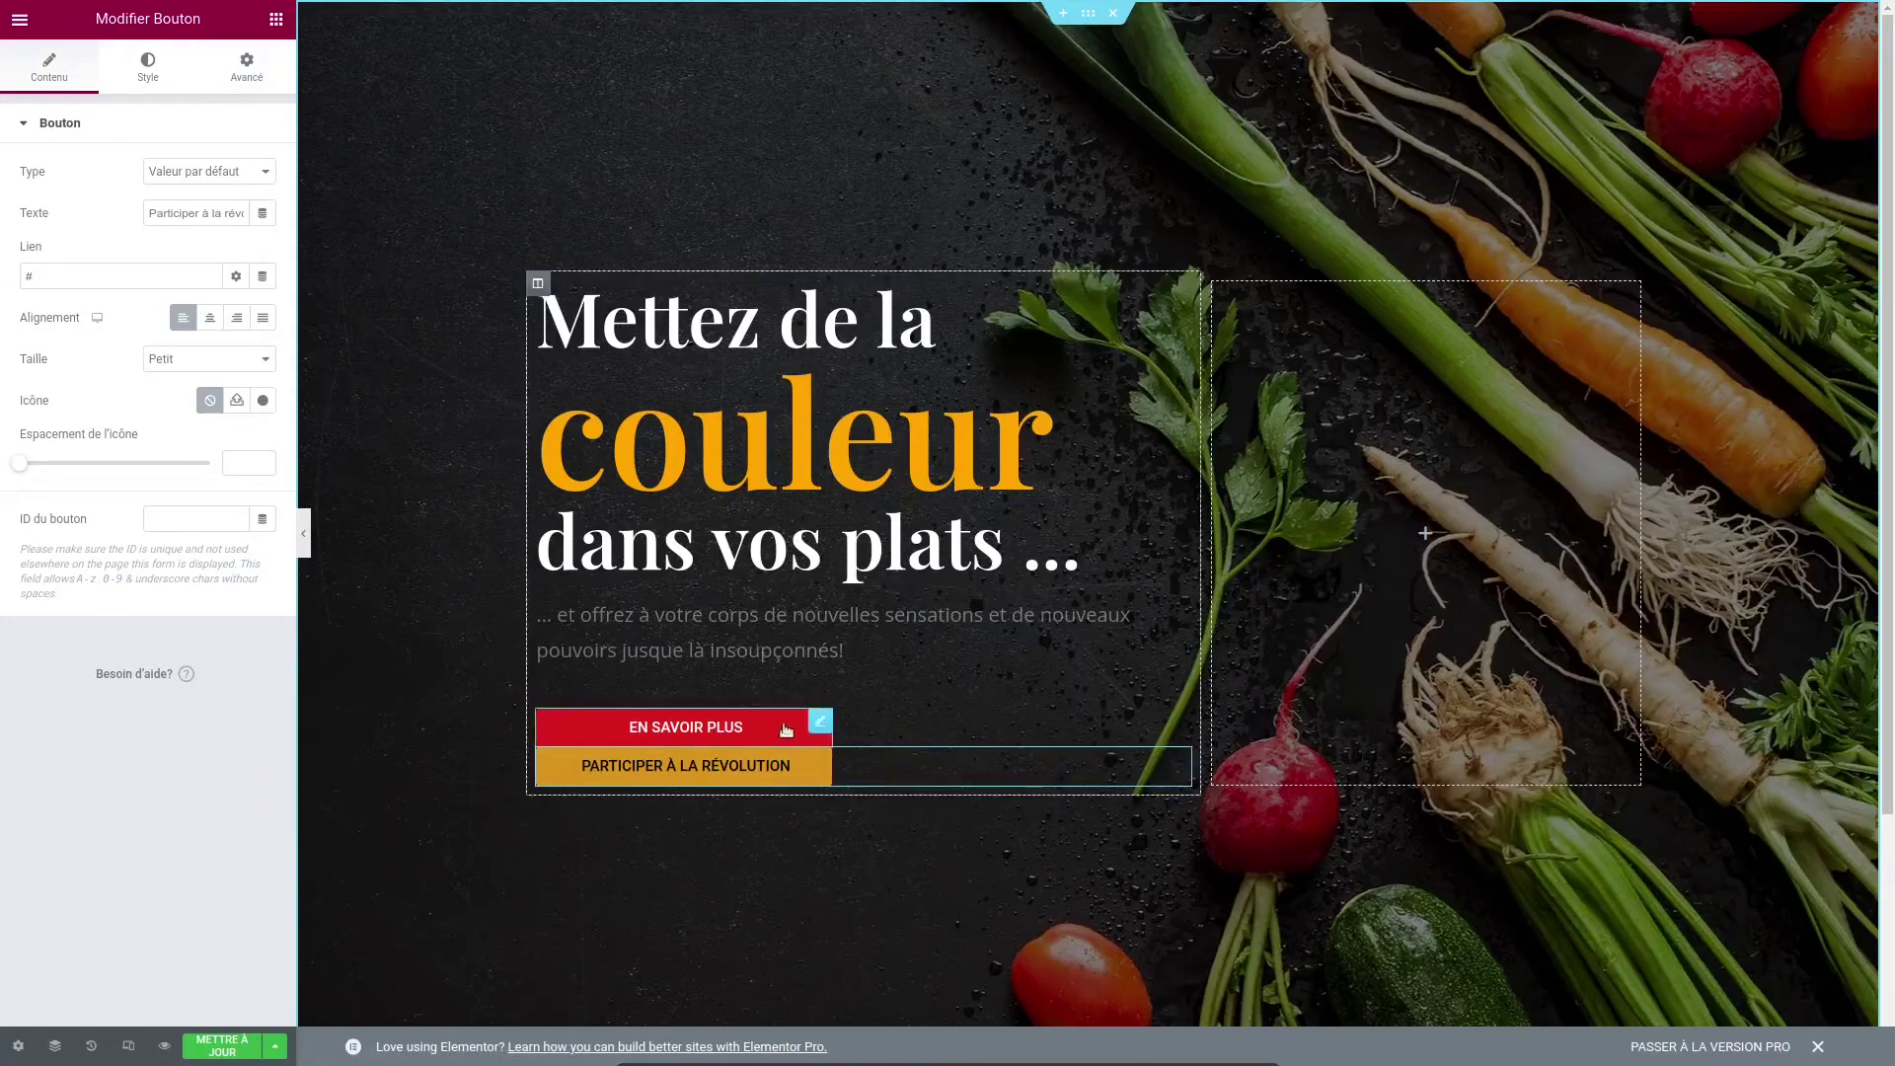
left_click(820, 722)
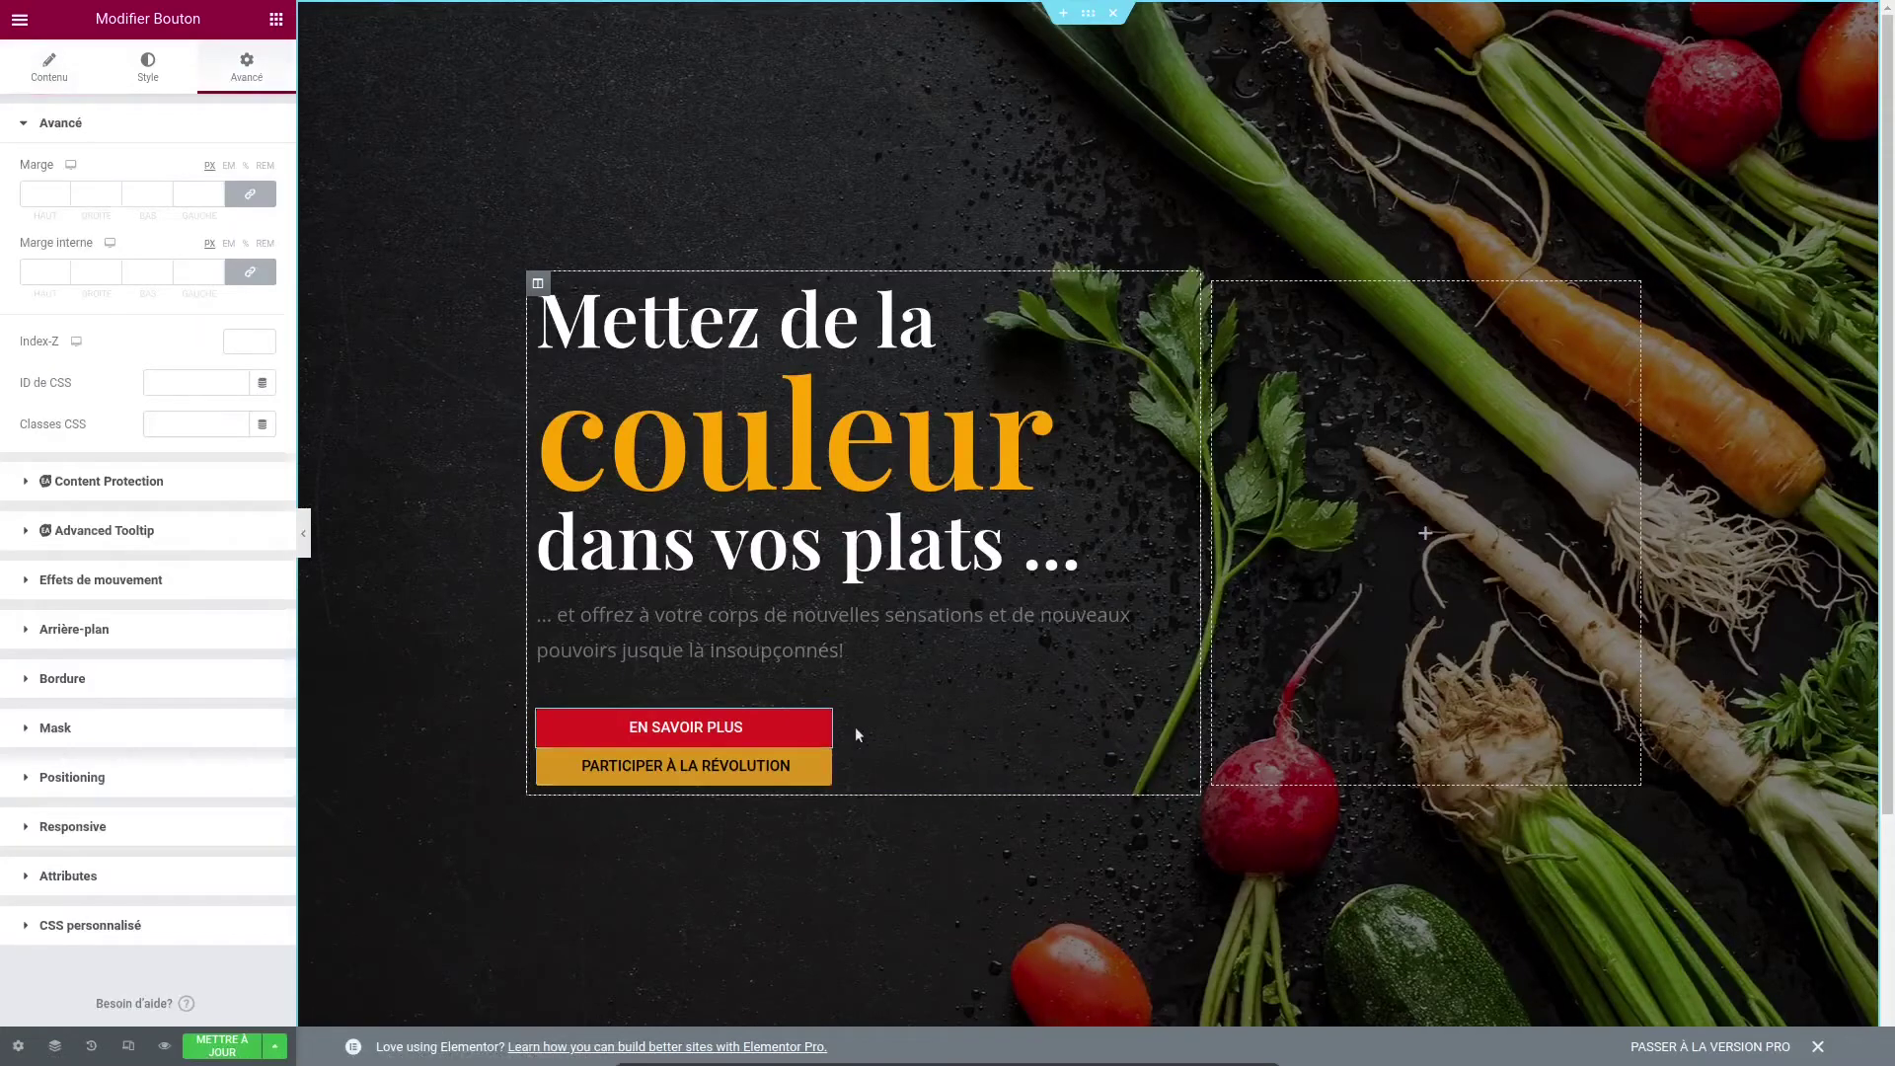
left_click(1177, 760)
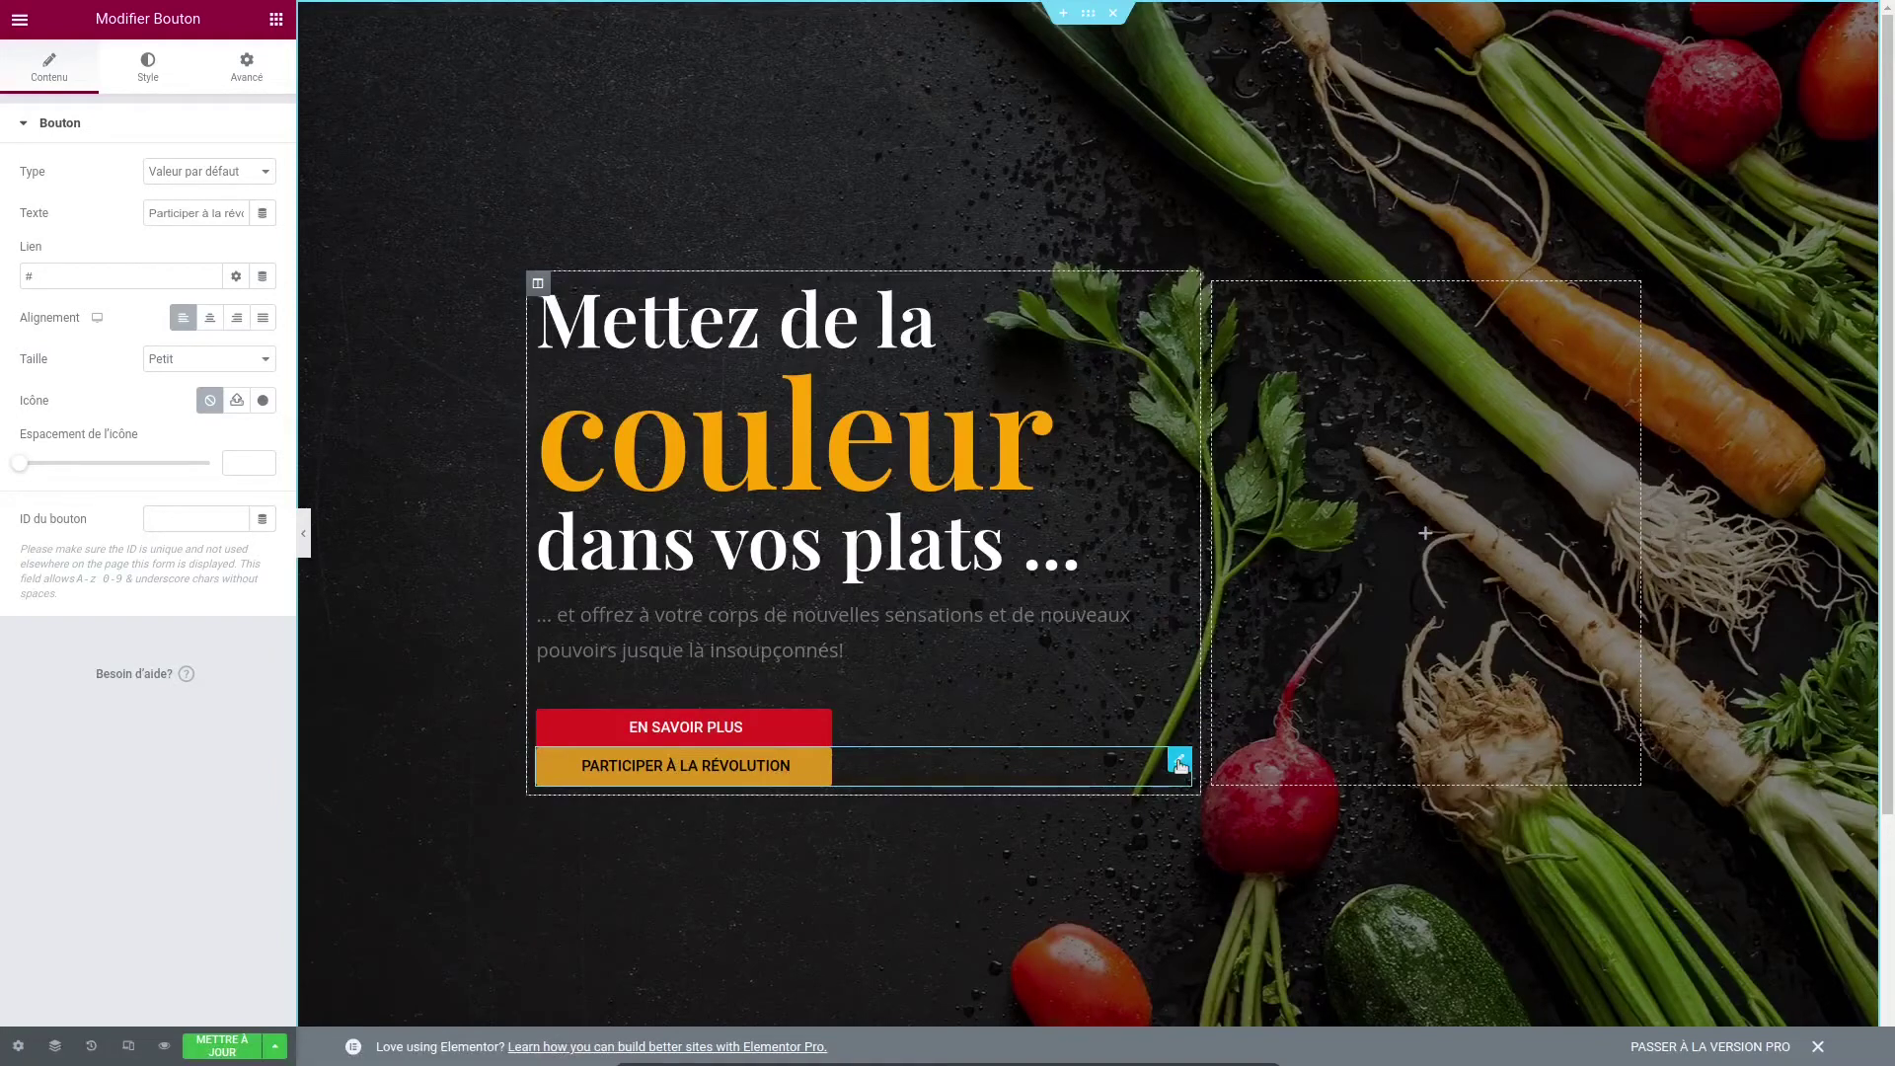
left_click(240, 67)
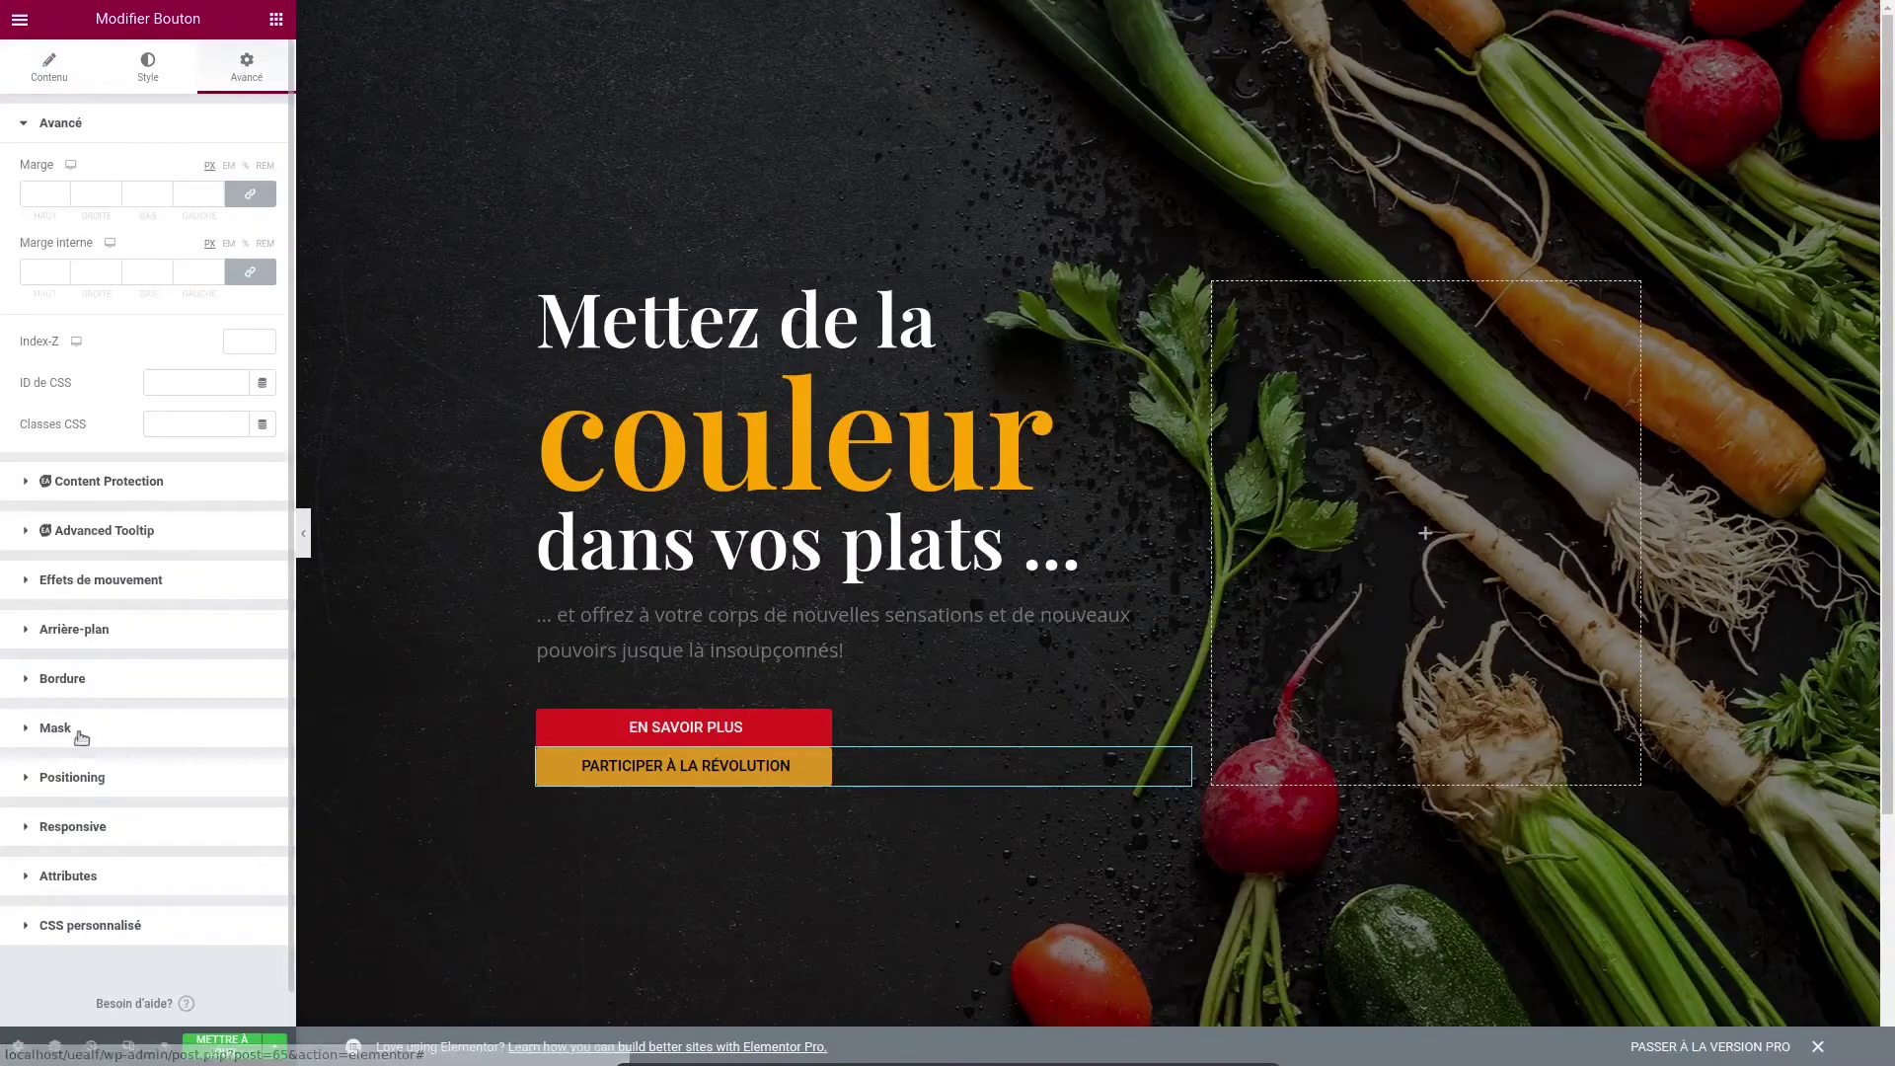
left_click(28, 779)
left_click(203, 522)
left_click(208, 562)
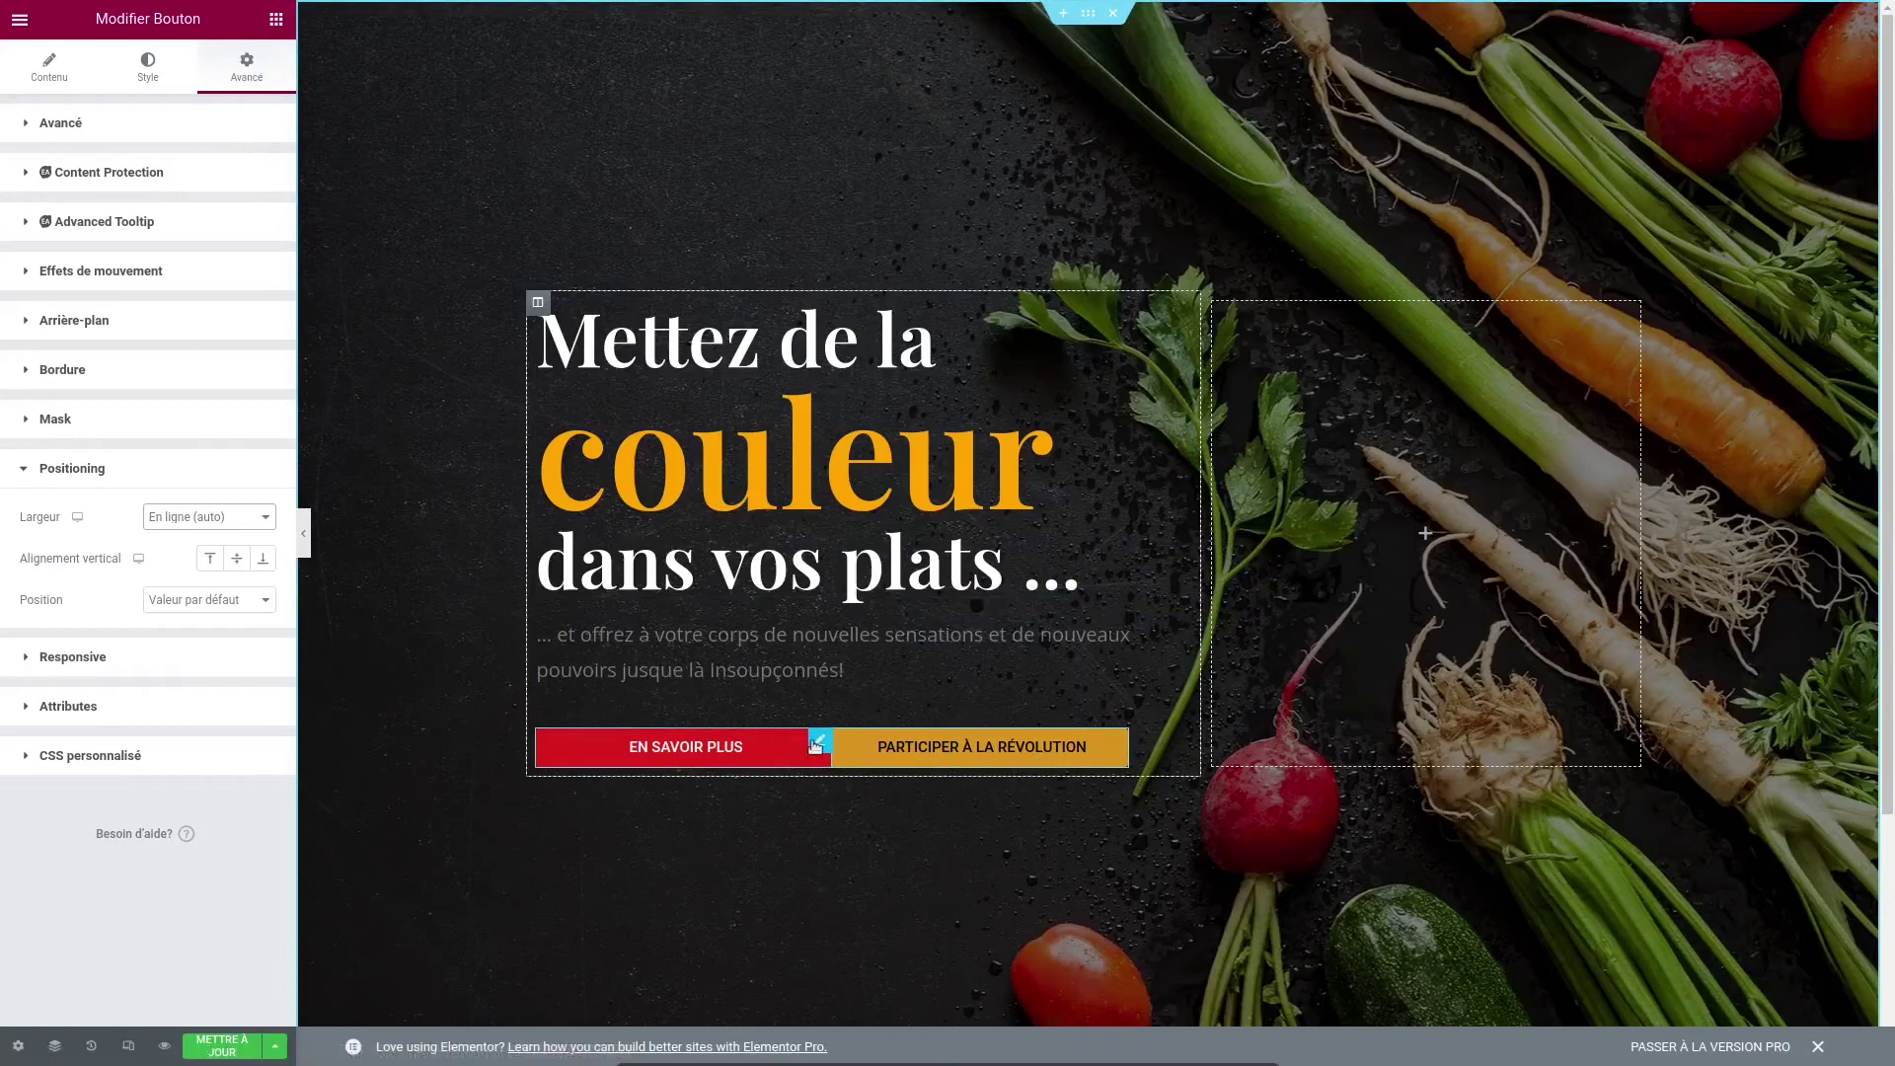
Try an unlinked 13 px right margin on the "En savoir plus" button, reset it to 0 and relink the margin values
left_click(98, 122)
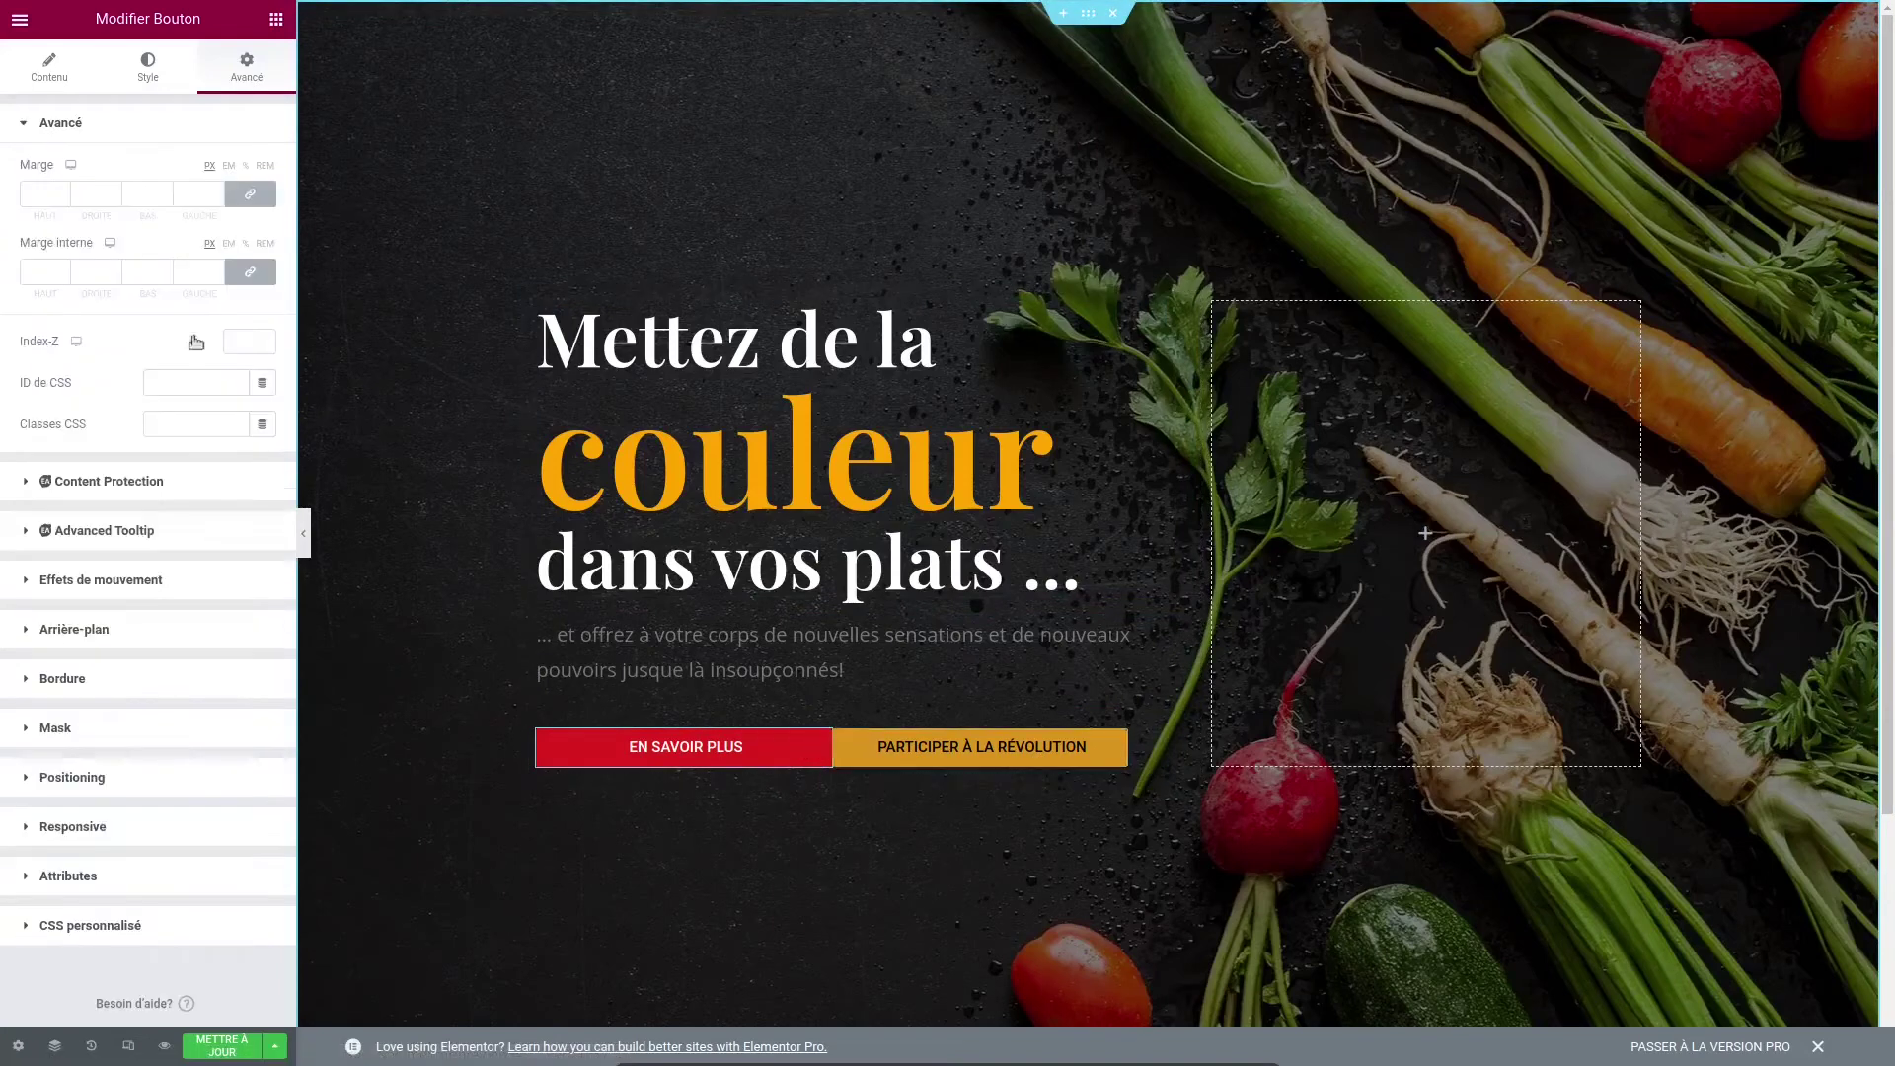
left_click(250, 195)
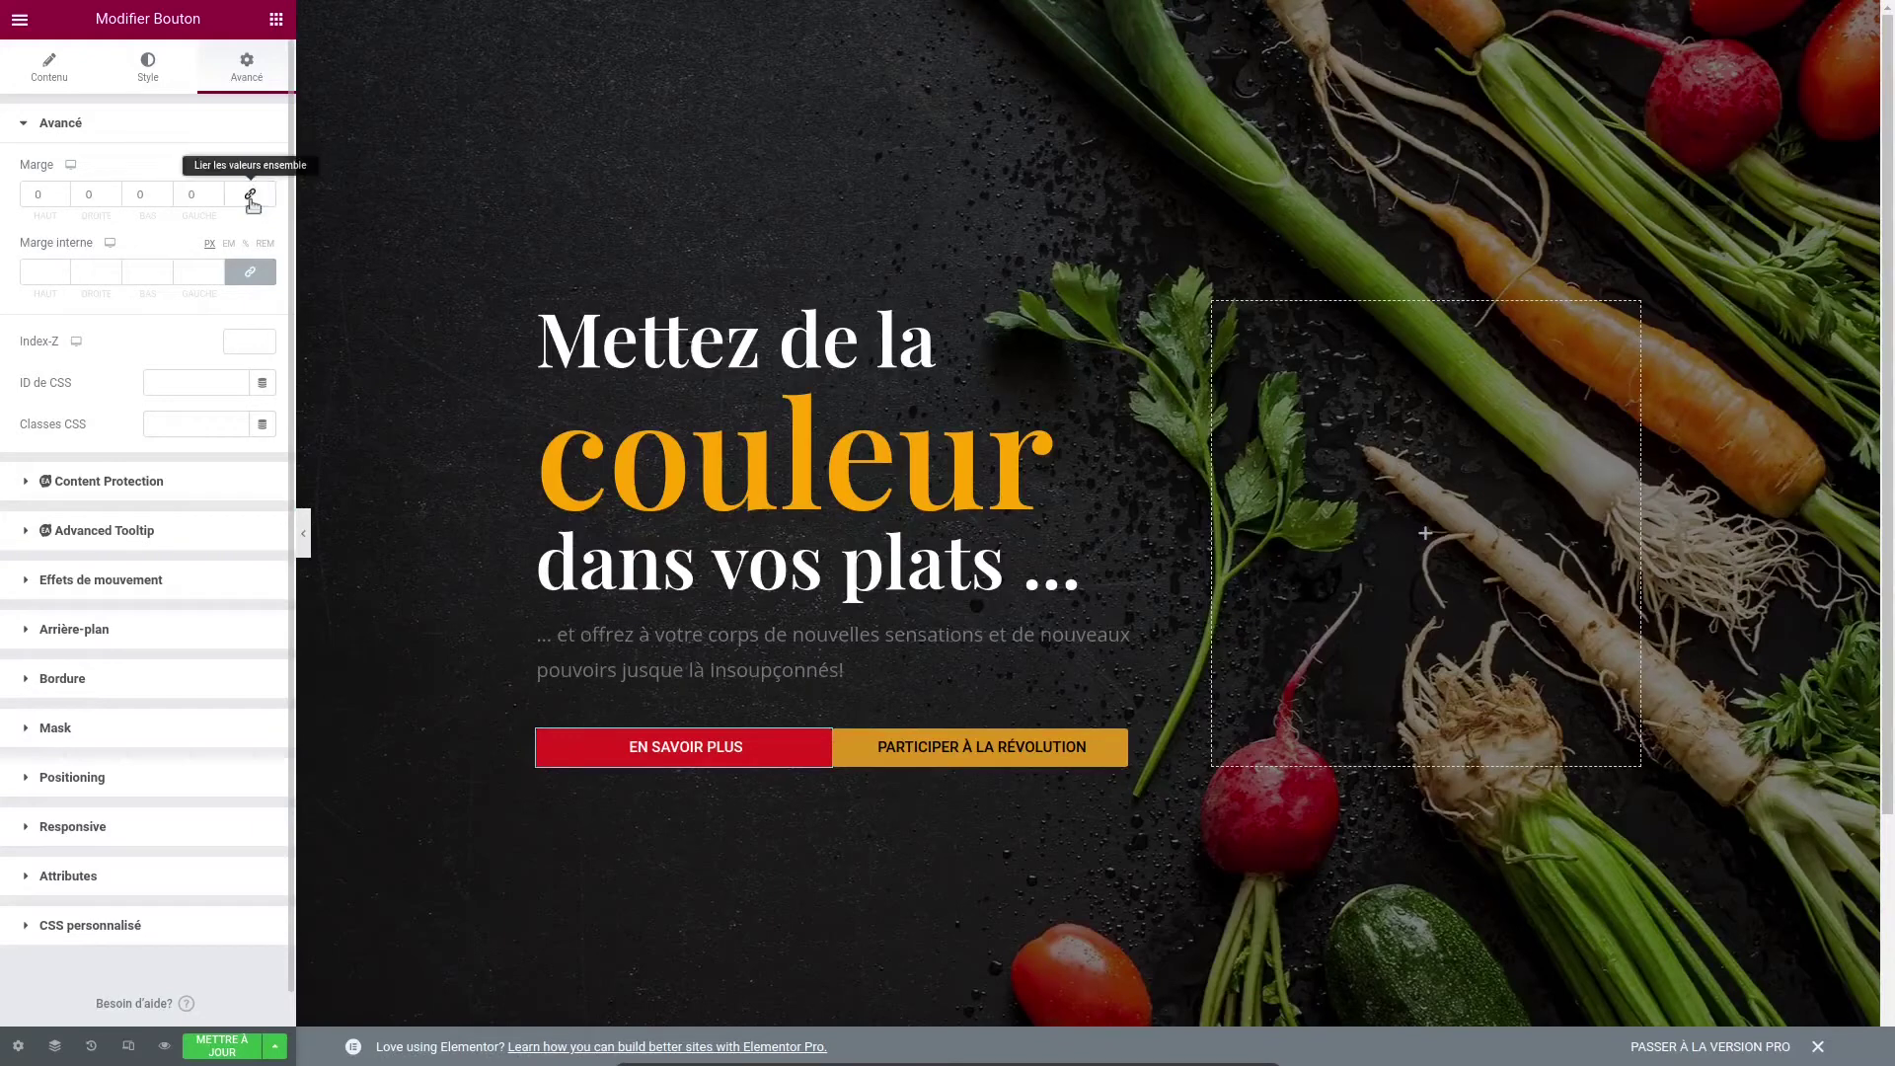
left_click_drag(115, 196, 115, 197)
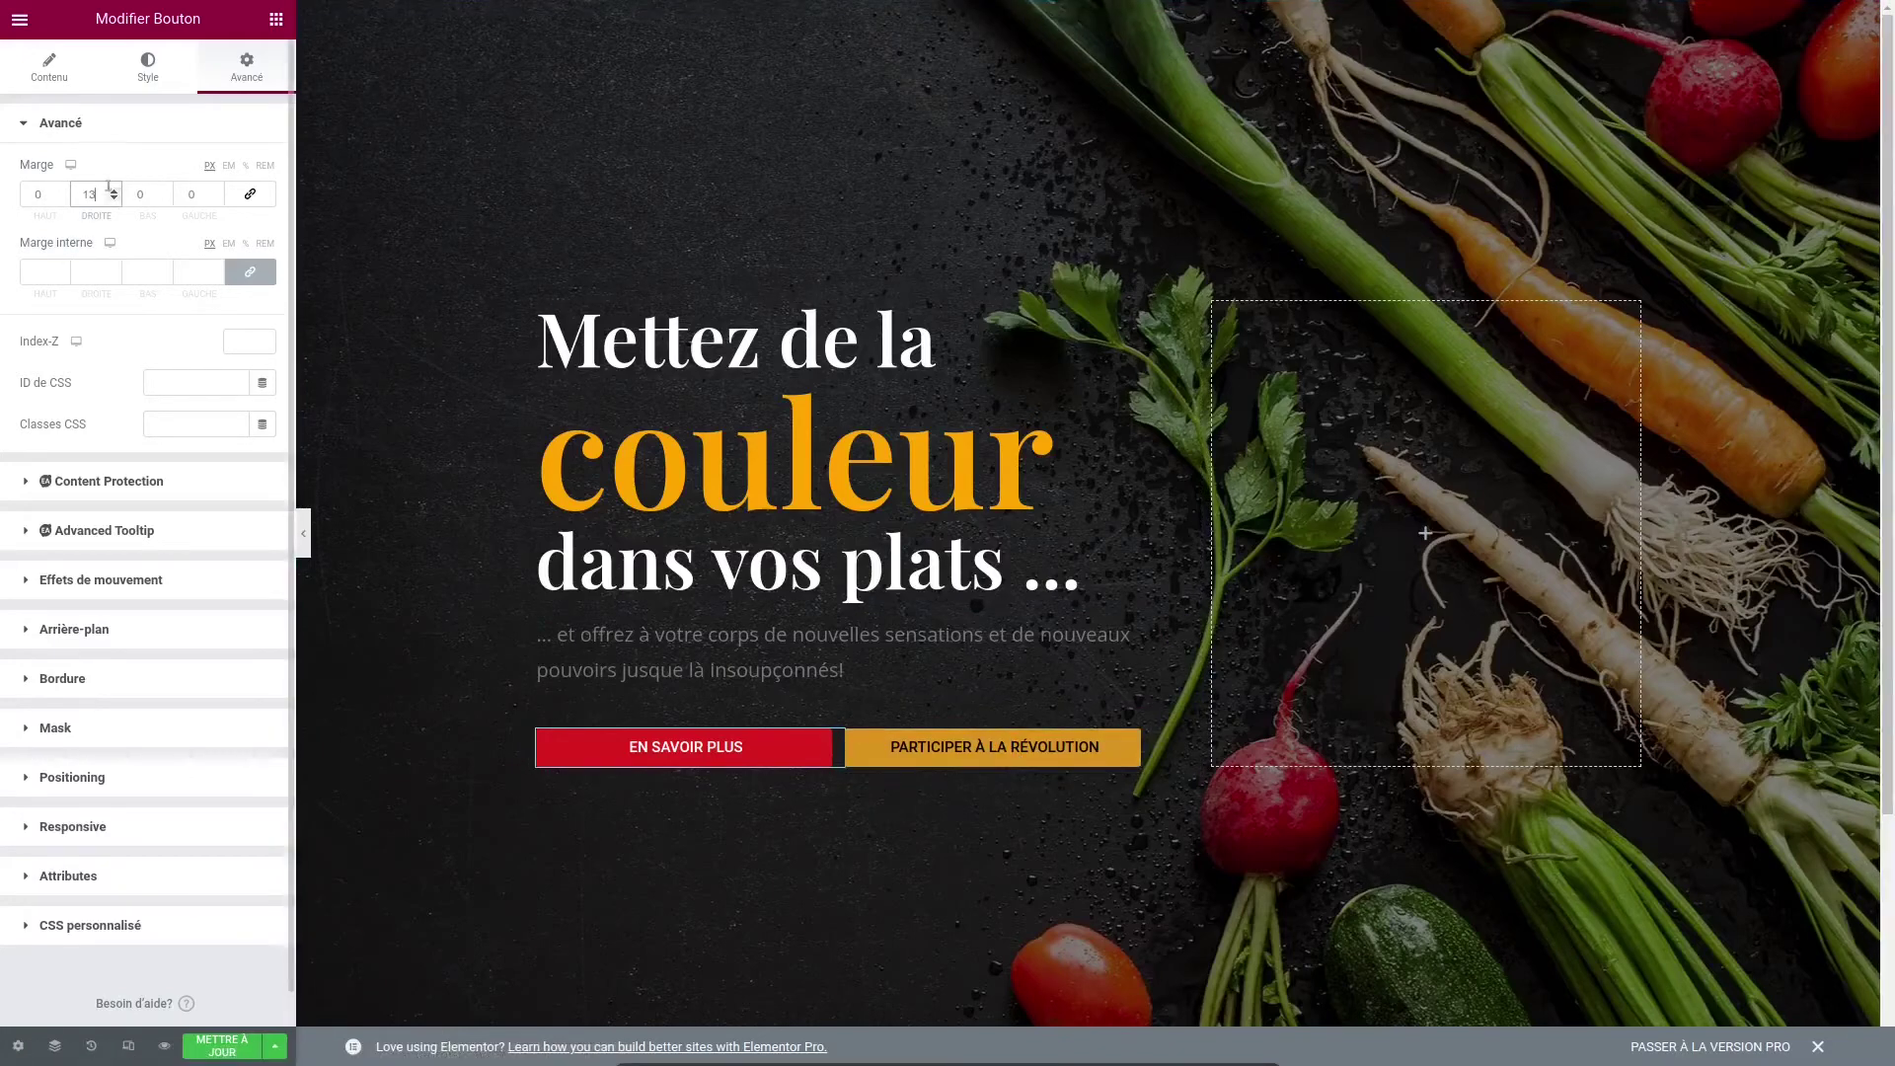
type("0")
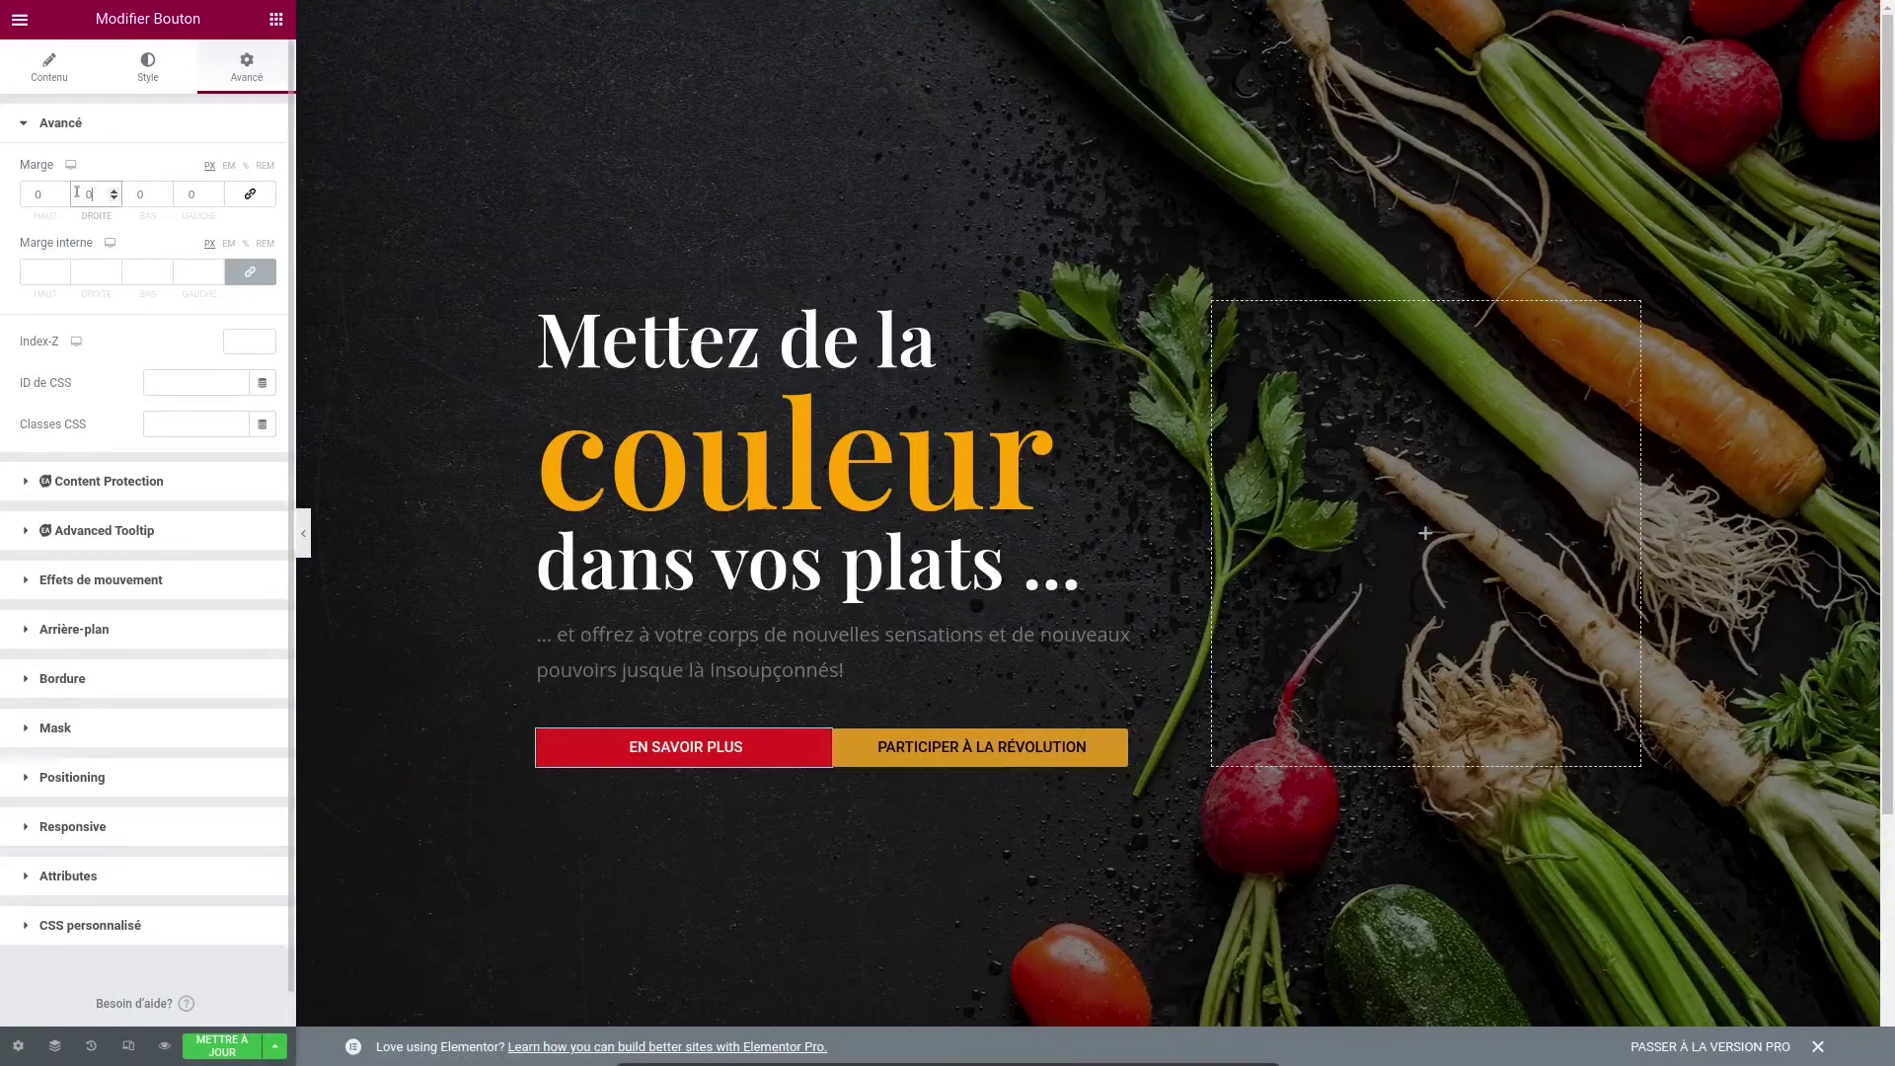
left_click(252, 195)
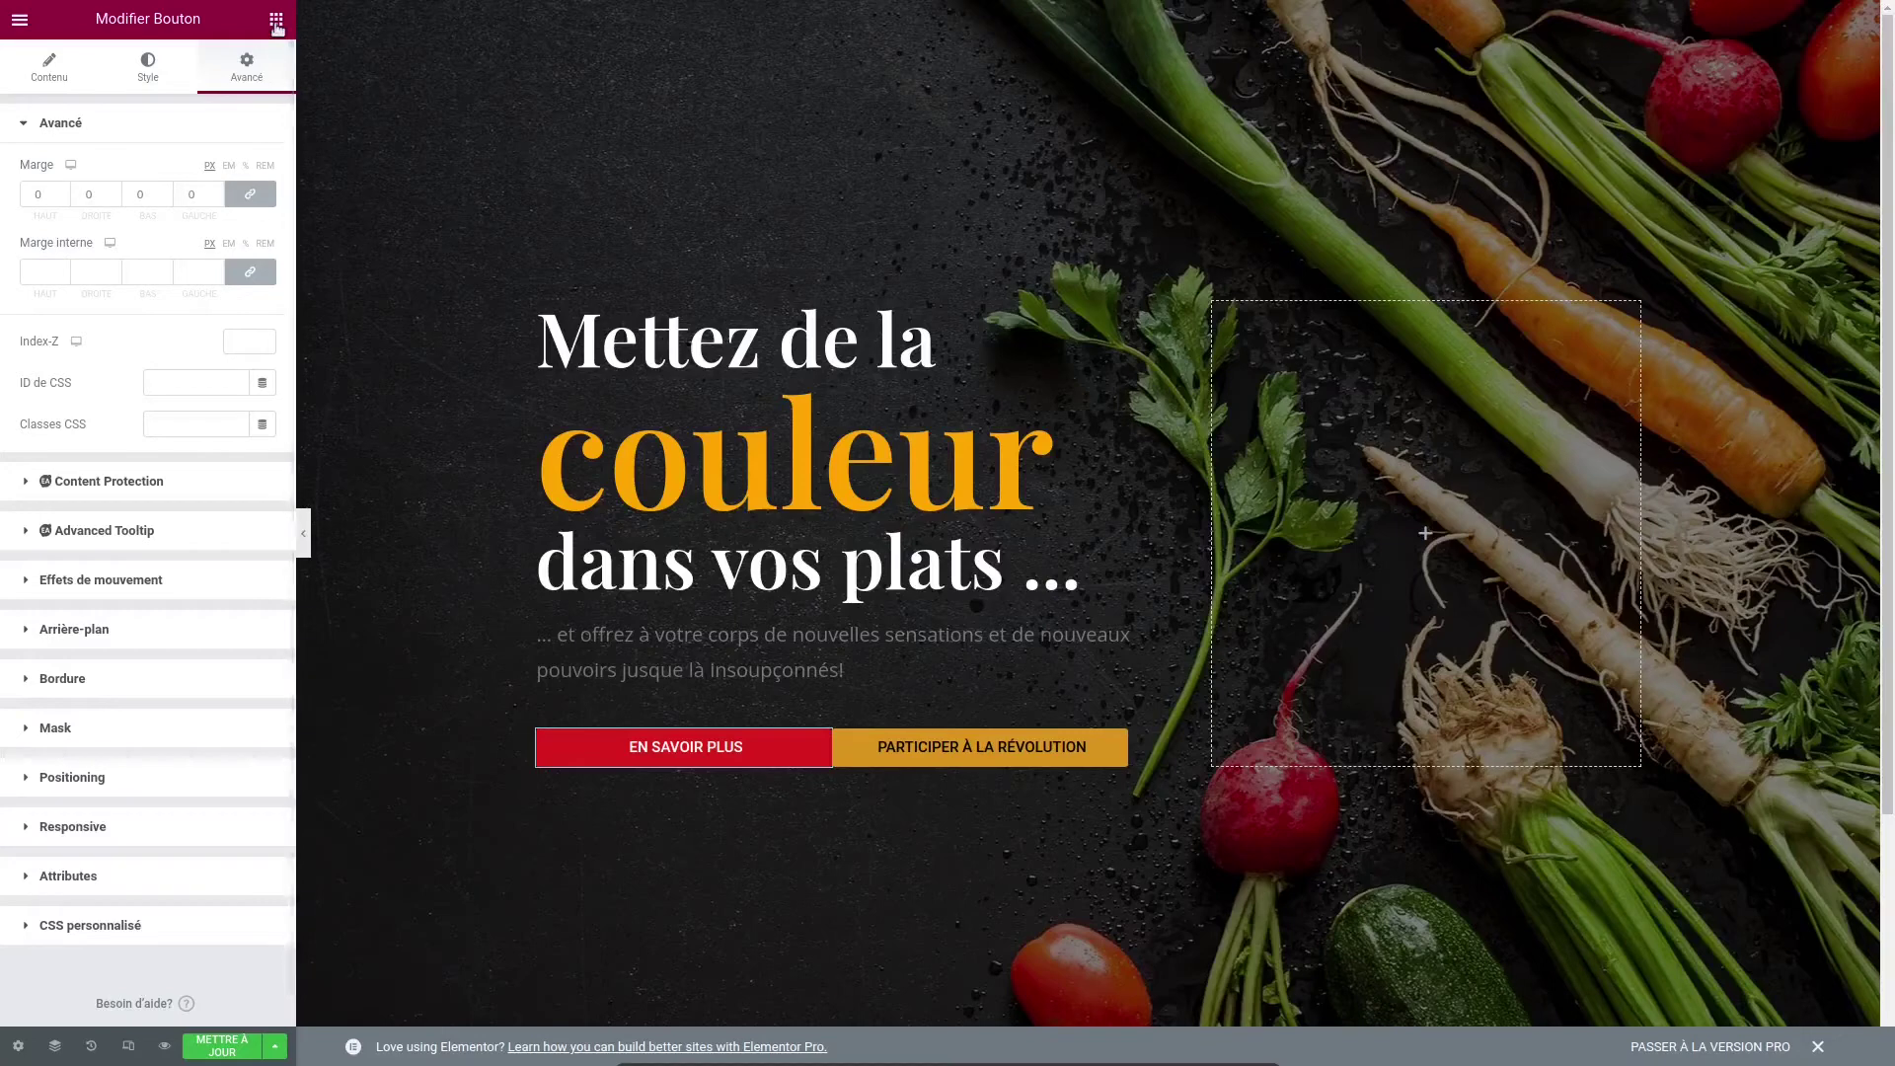
Insert an inner section between the buttons, reduce it to one column and move both buttons into it, "Participer à la révolution" first
left_click(276, 20)
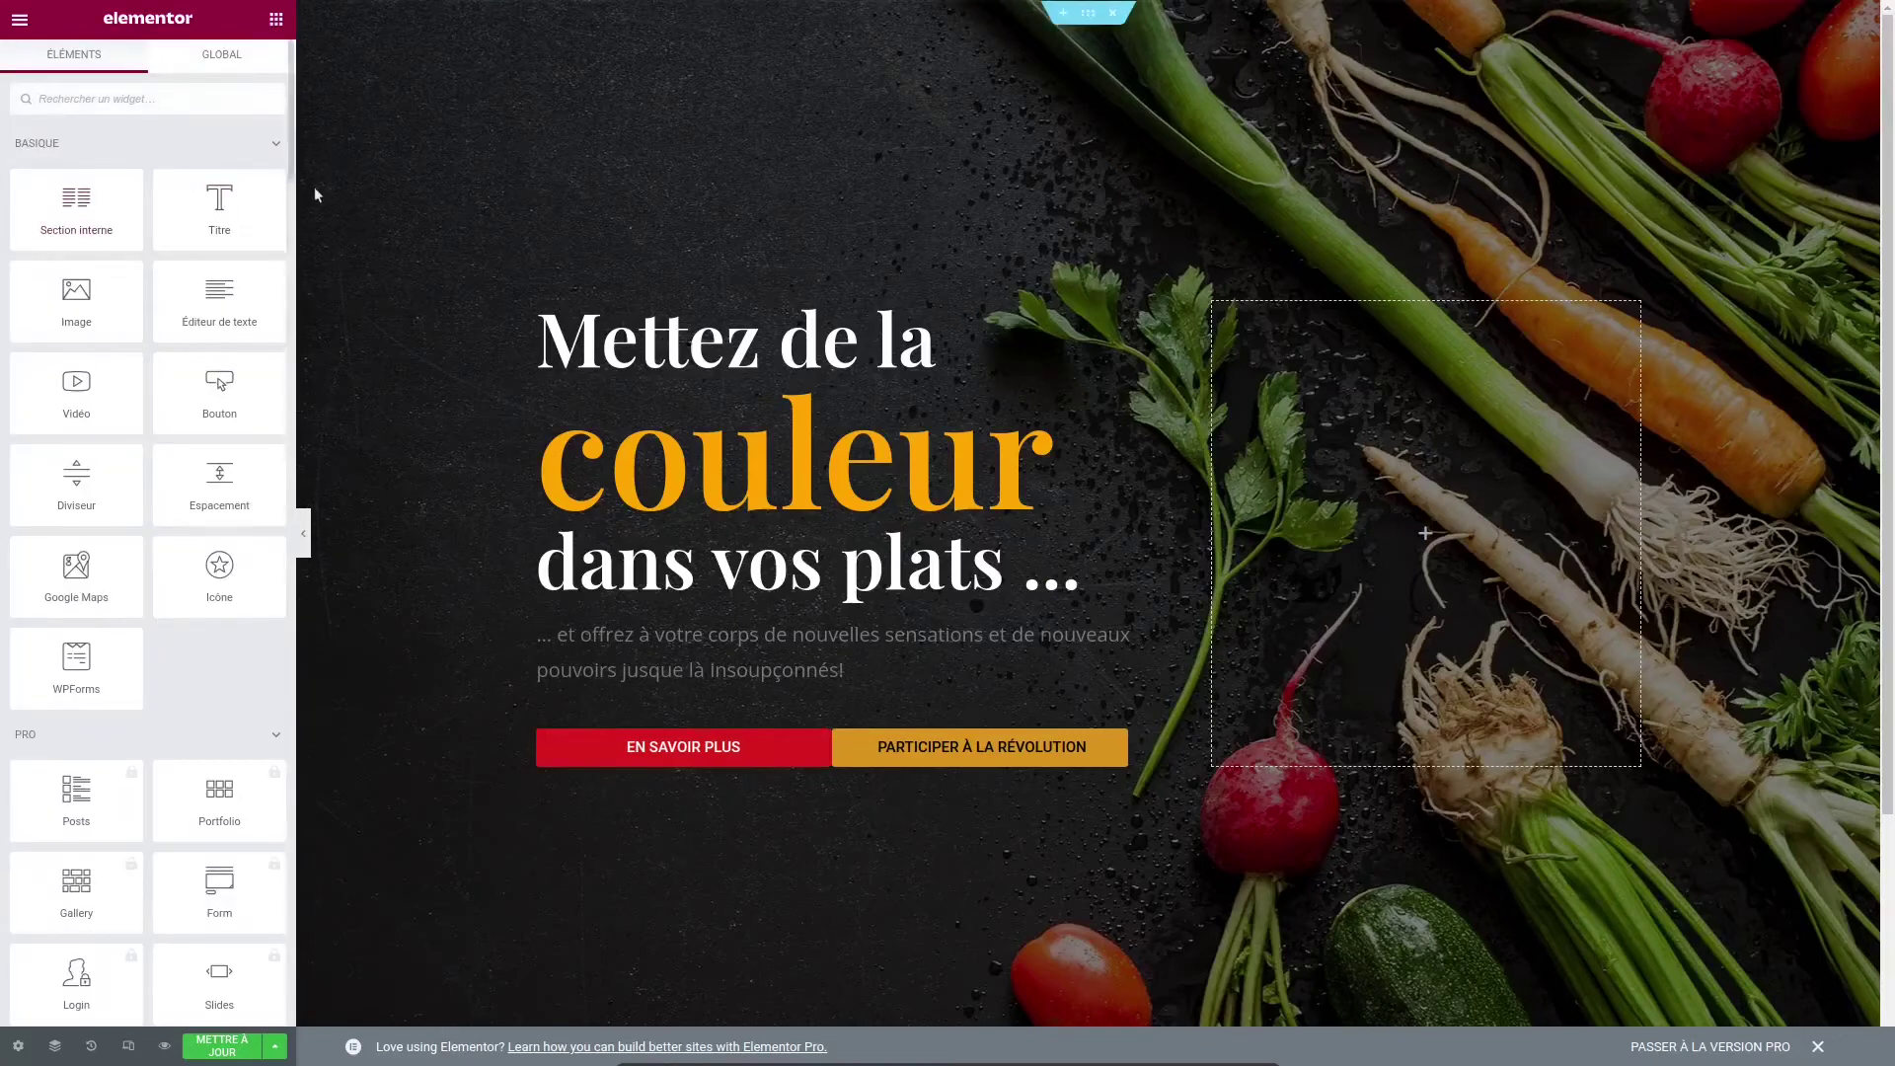
left_click_drag(76, 202, 749, 752)
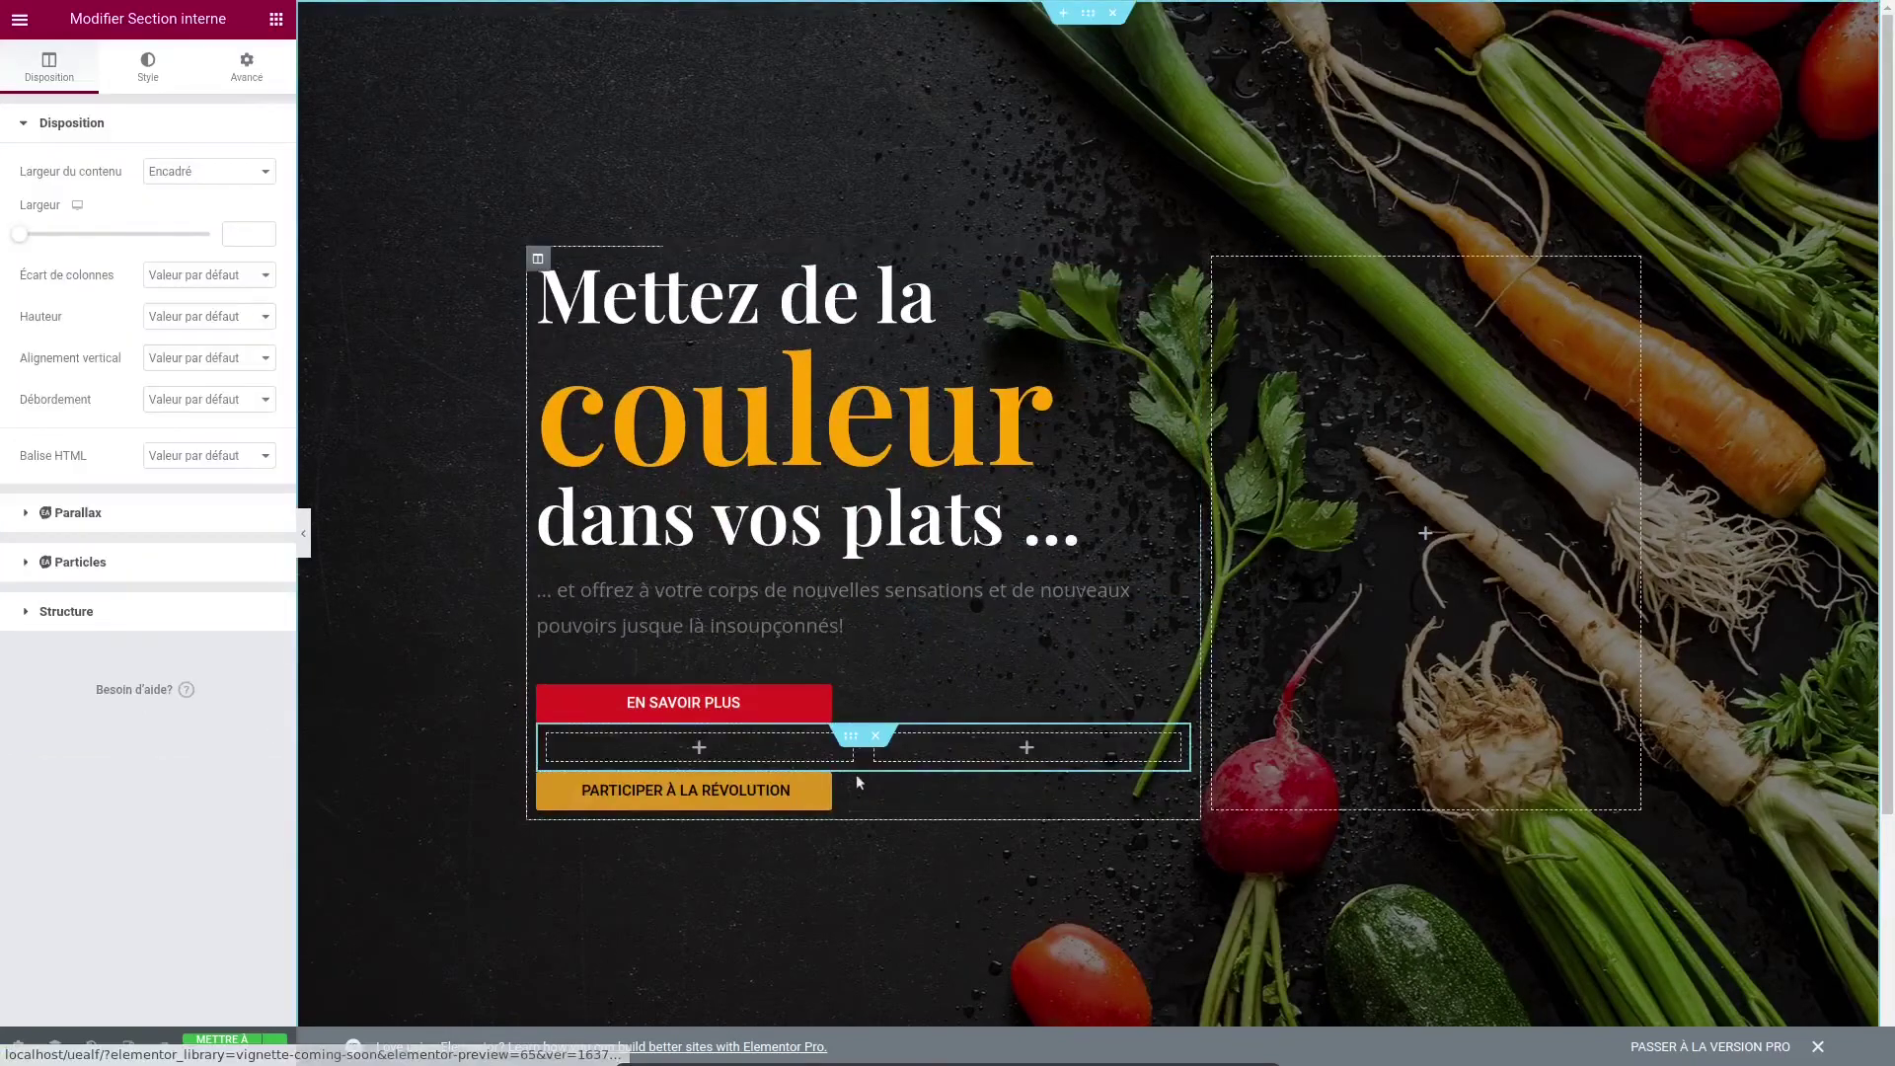
right_click(879, 742)
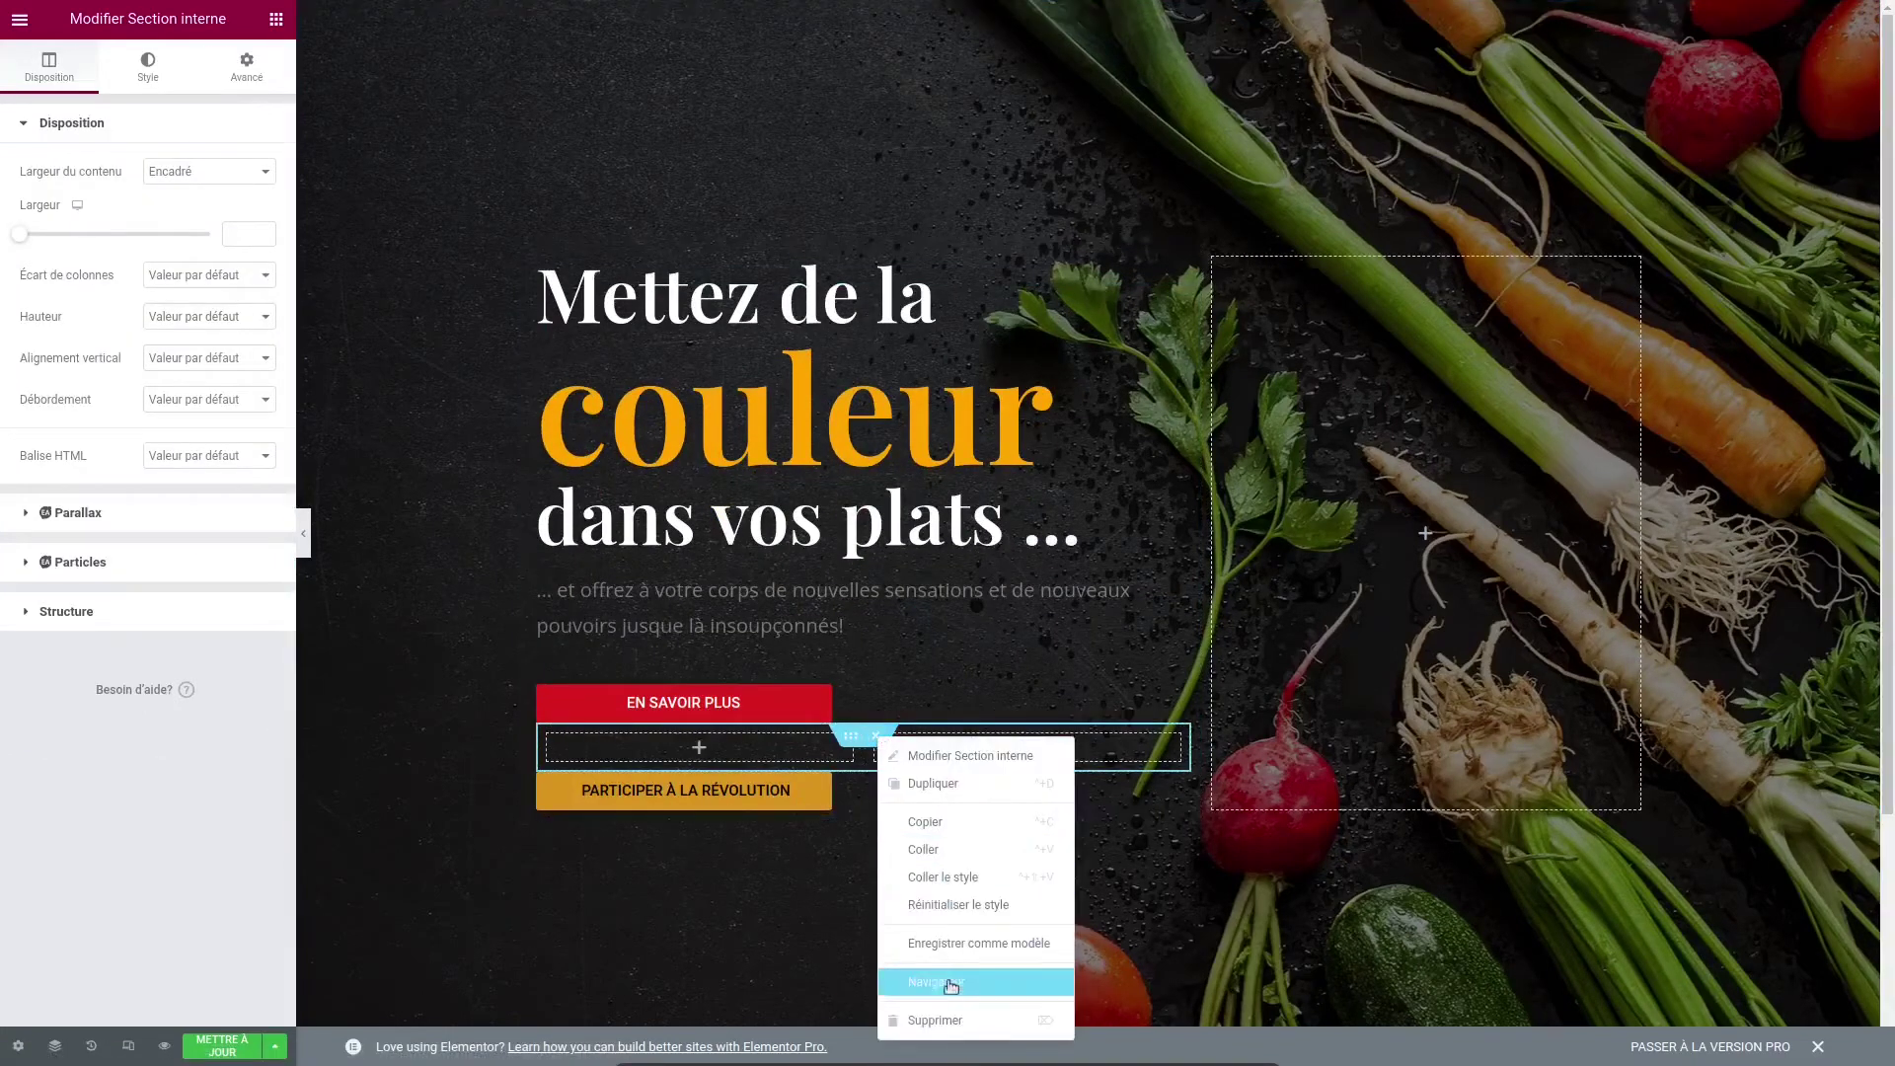
left_click(932, 1021)
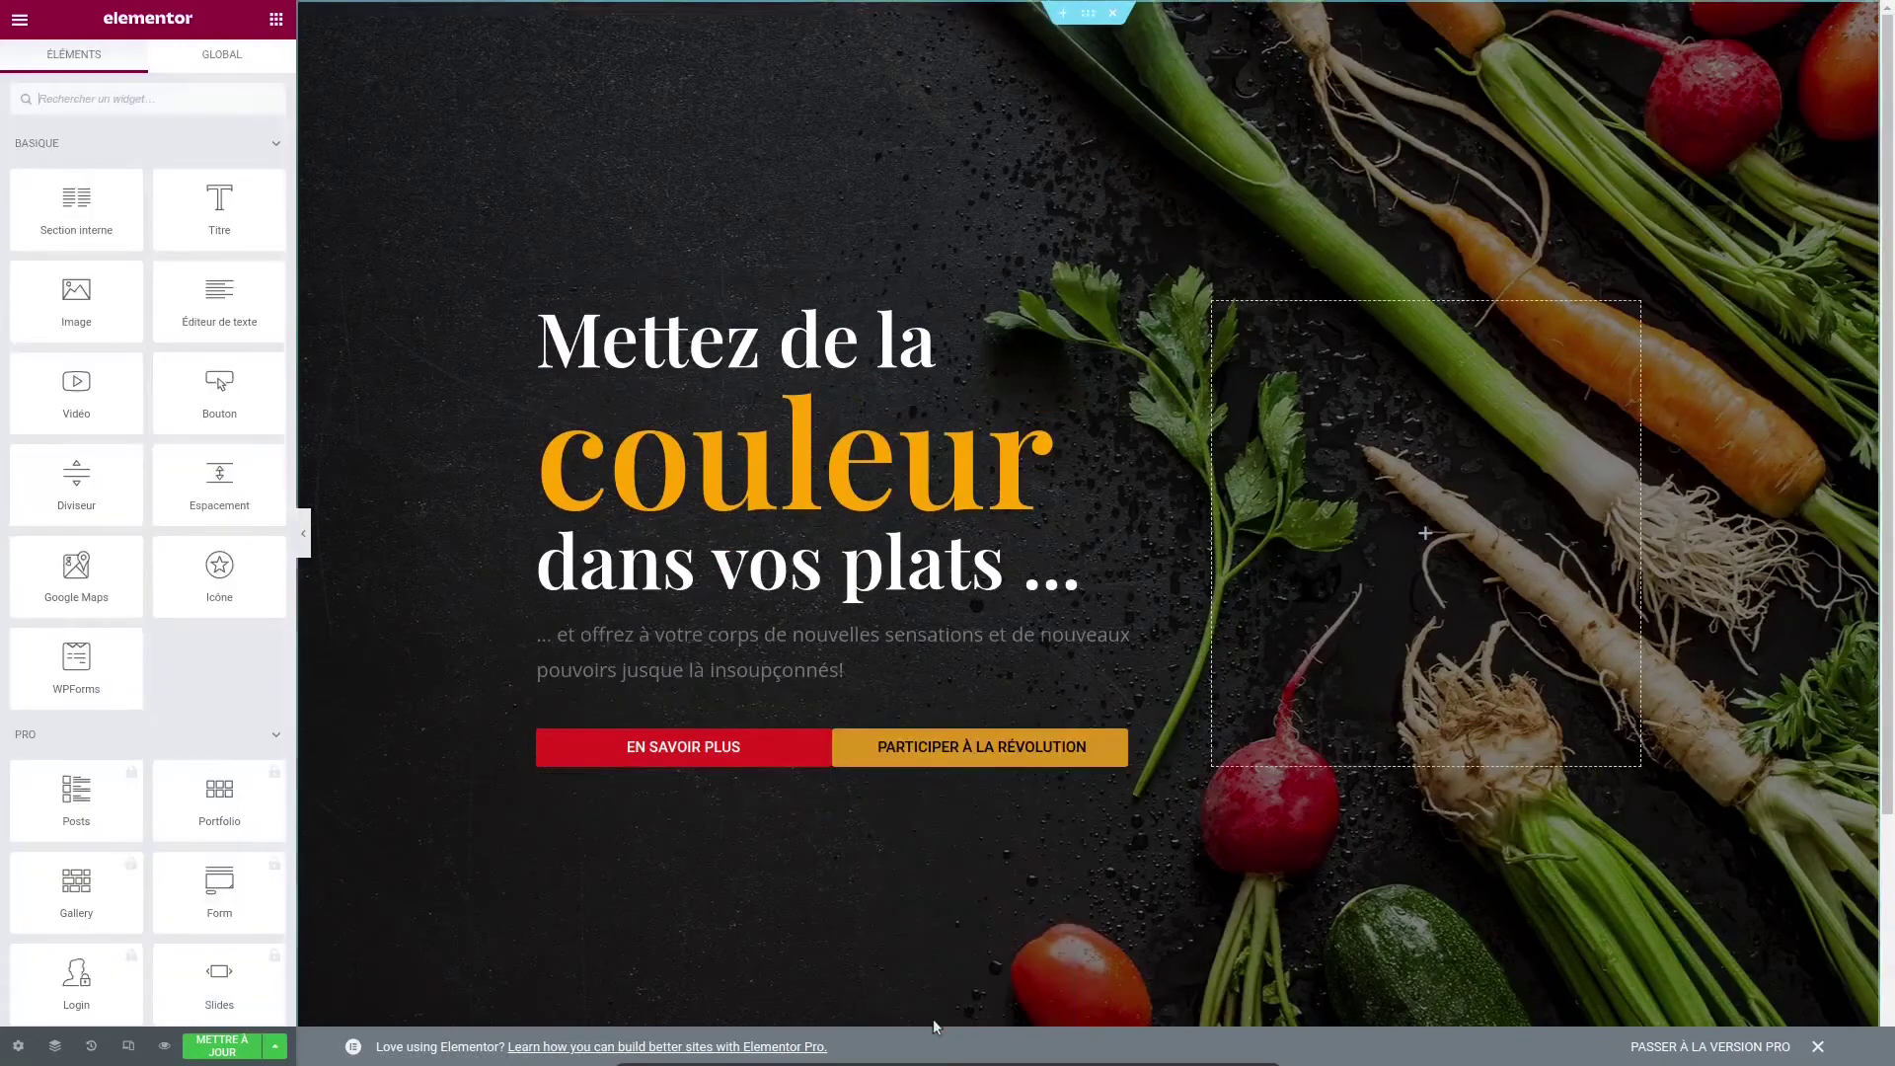
key("ctrl+z")
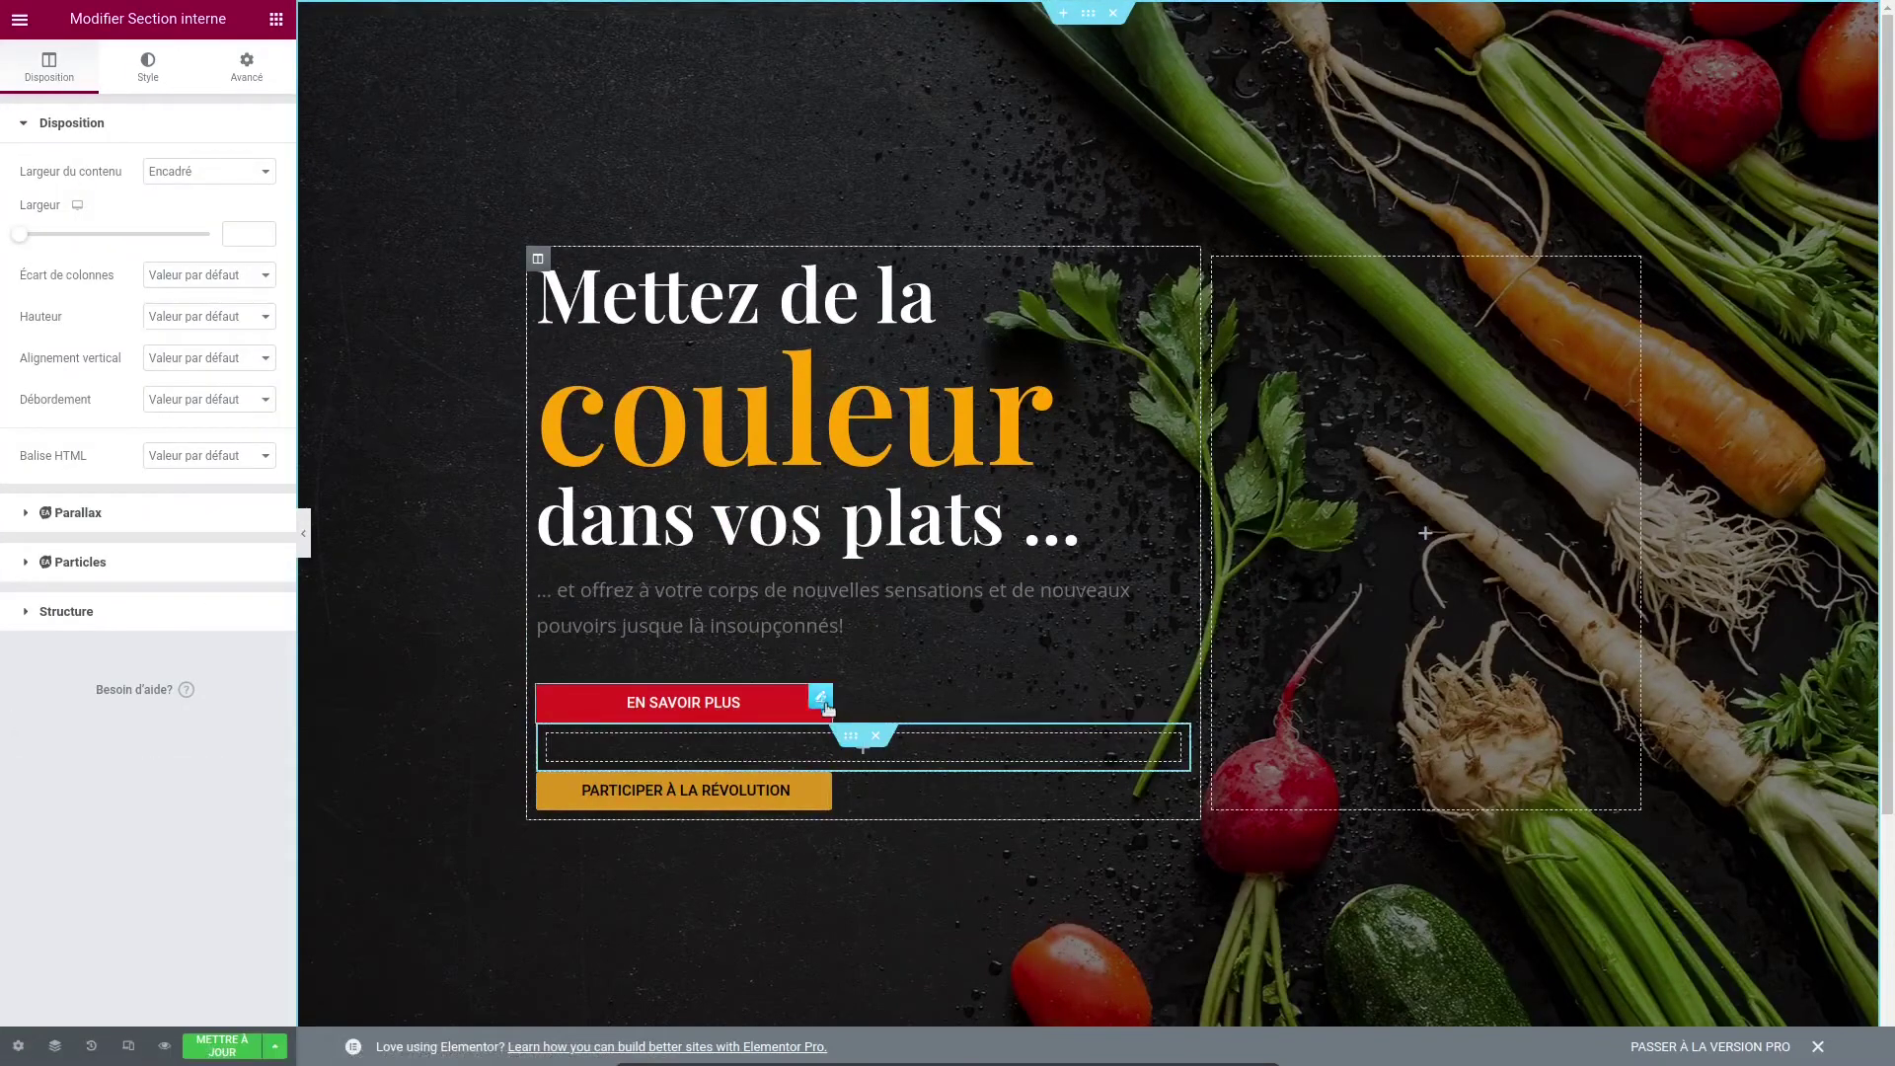
left_click_drag(824, 697, 918, 764)
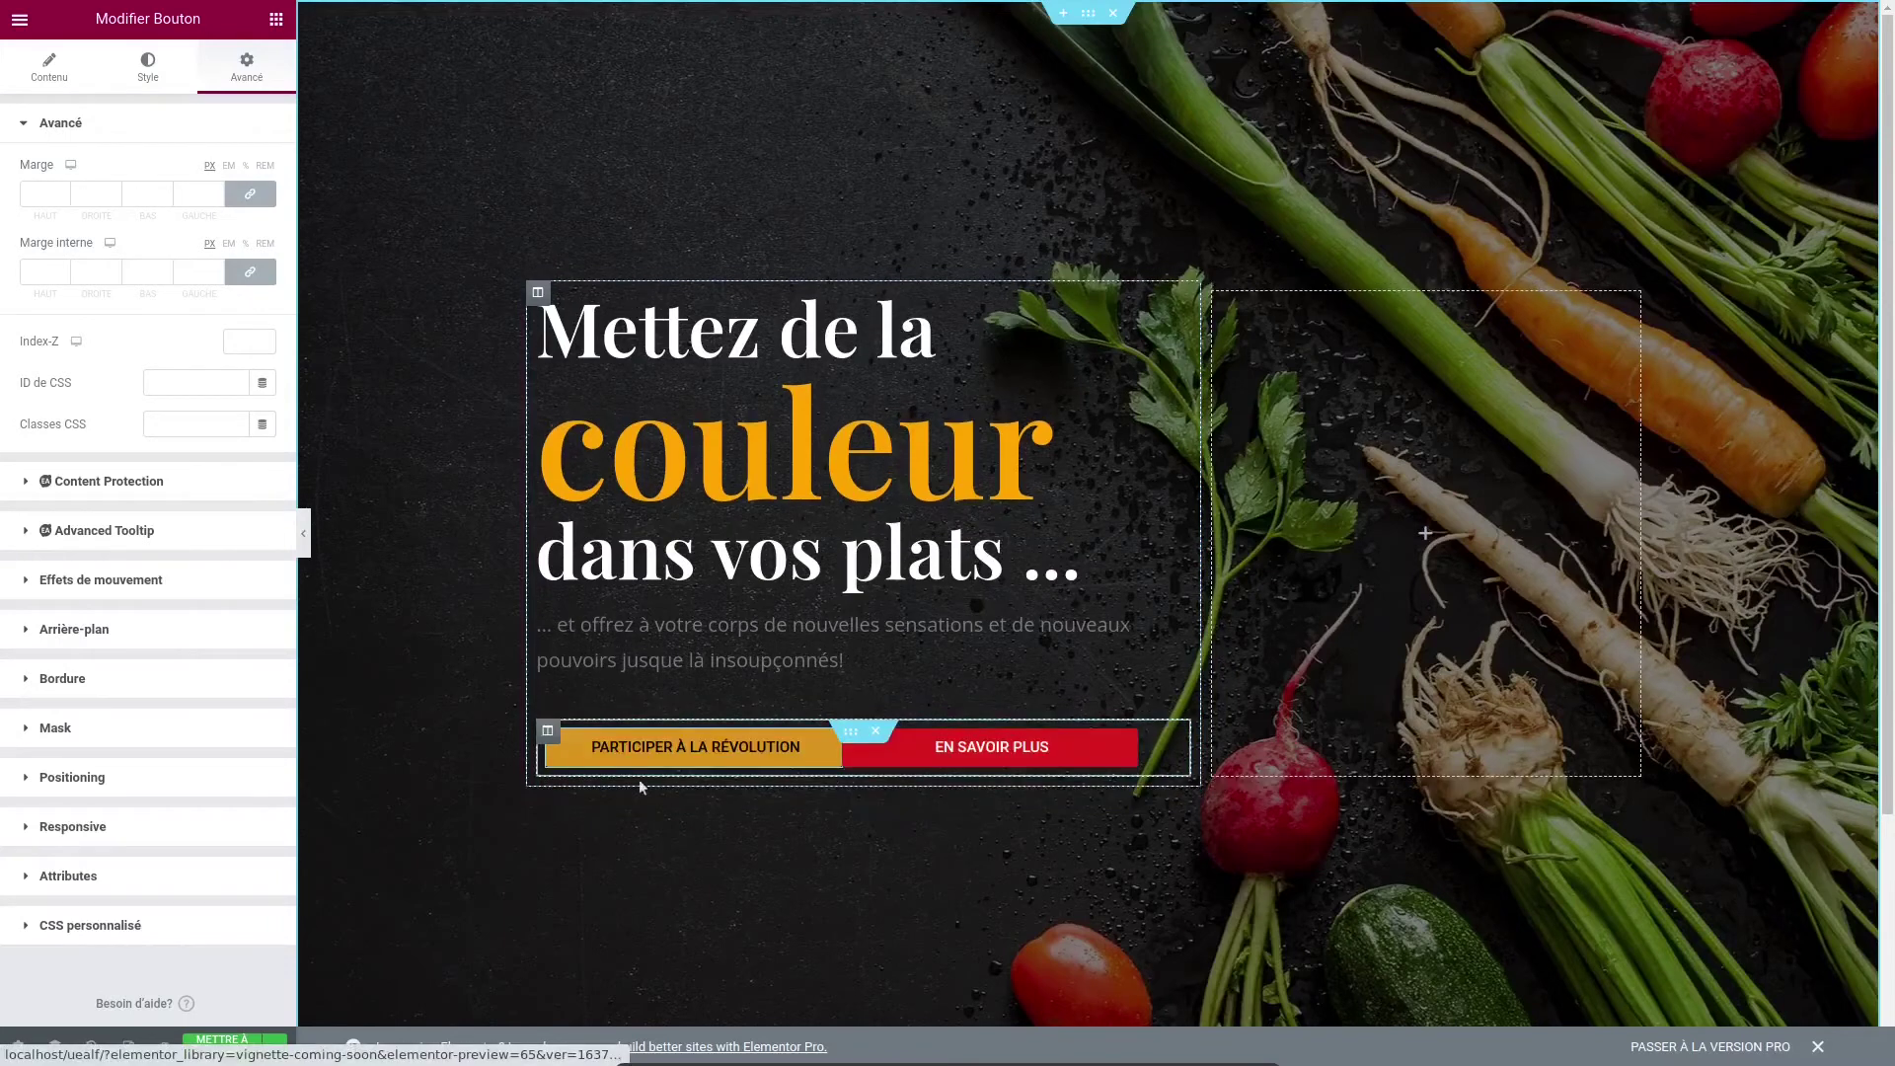
Set the vertical alignment of the inner section holding the two buttons to "Milieu"
left_click(852, 734)
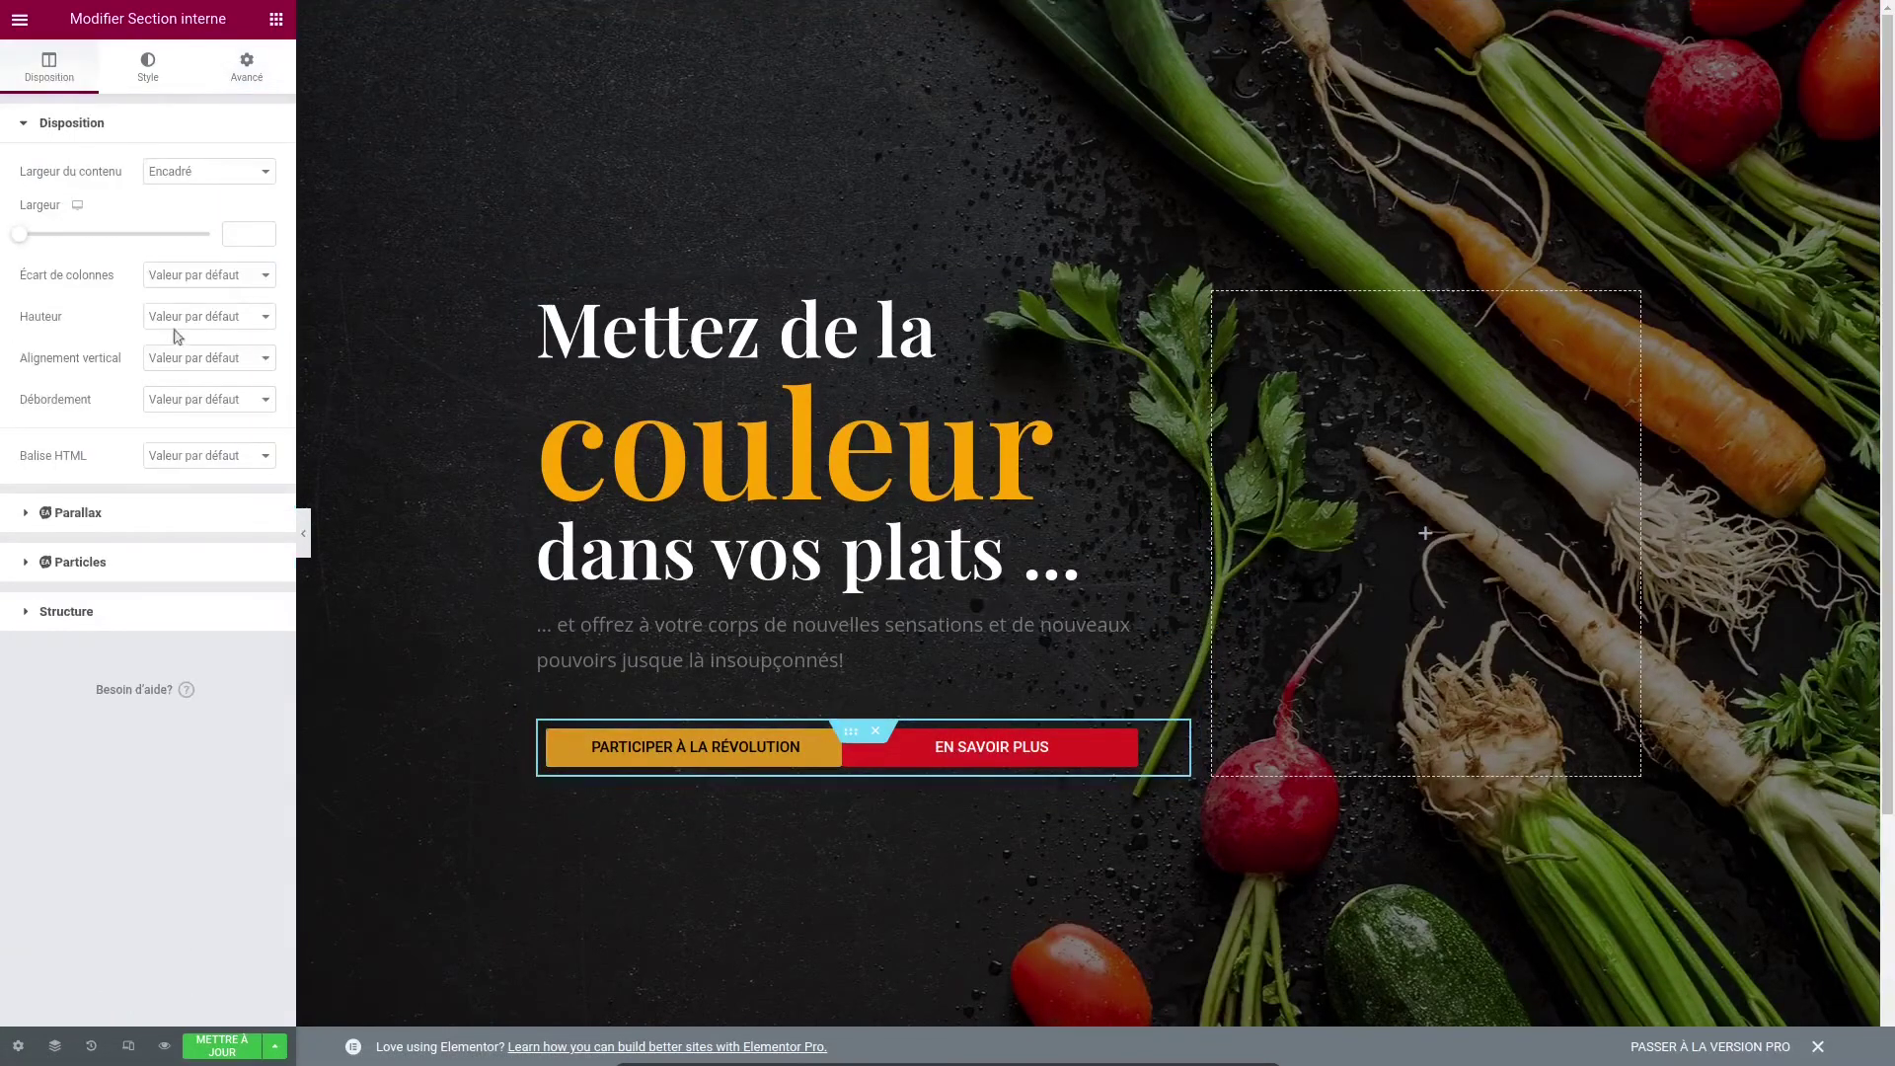
left_click(227, 357)
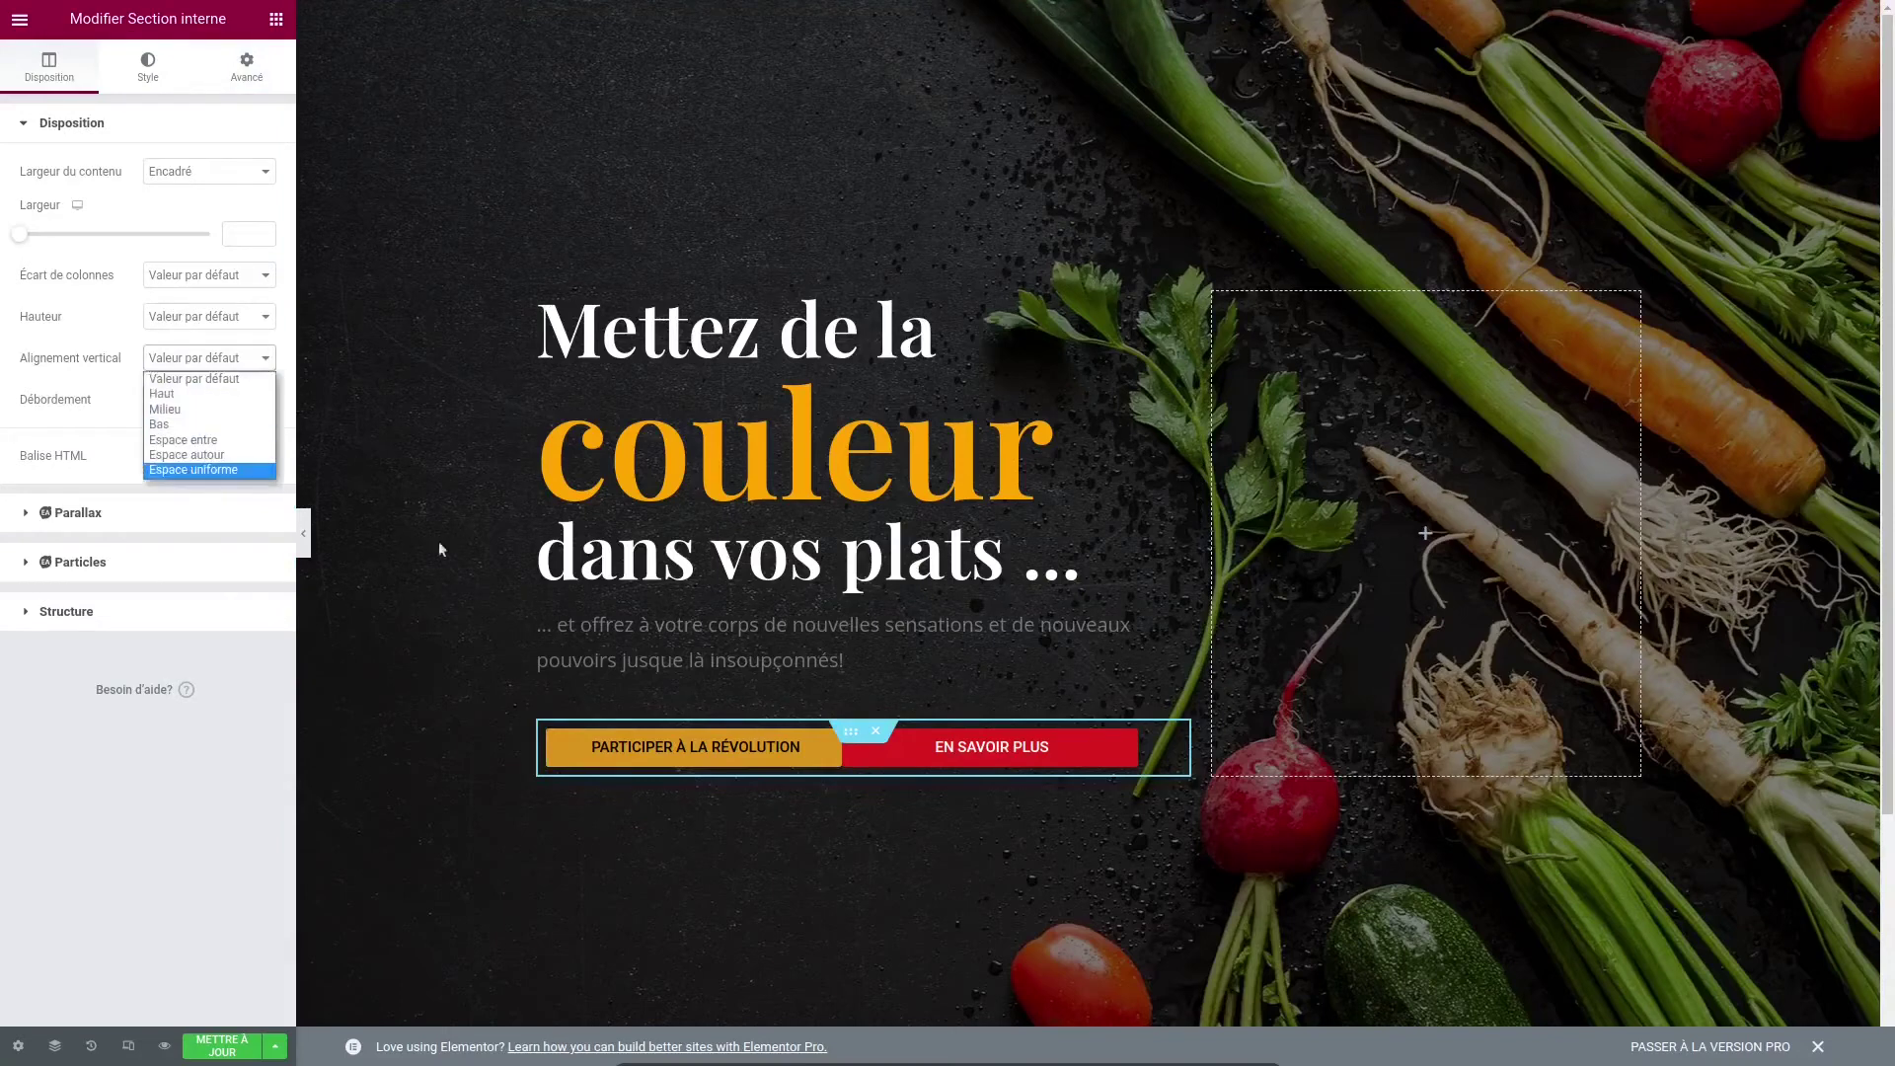
left_click(217, 411)
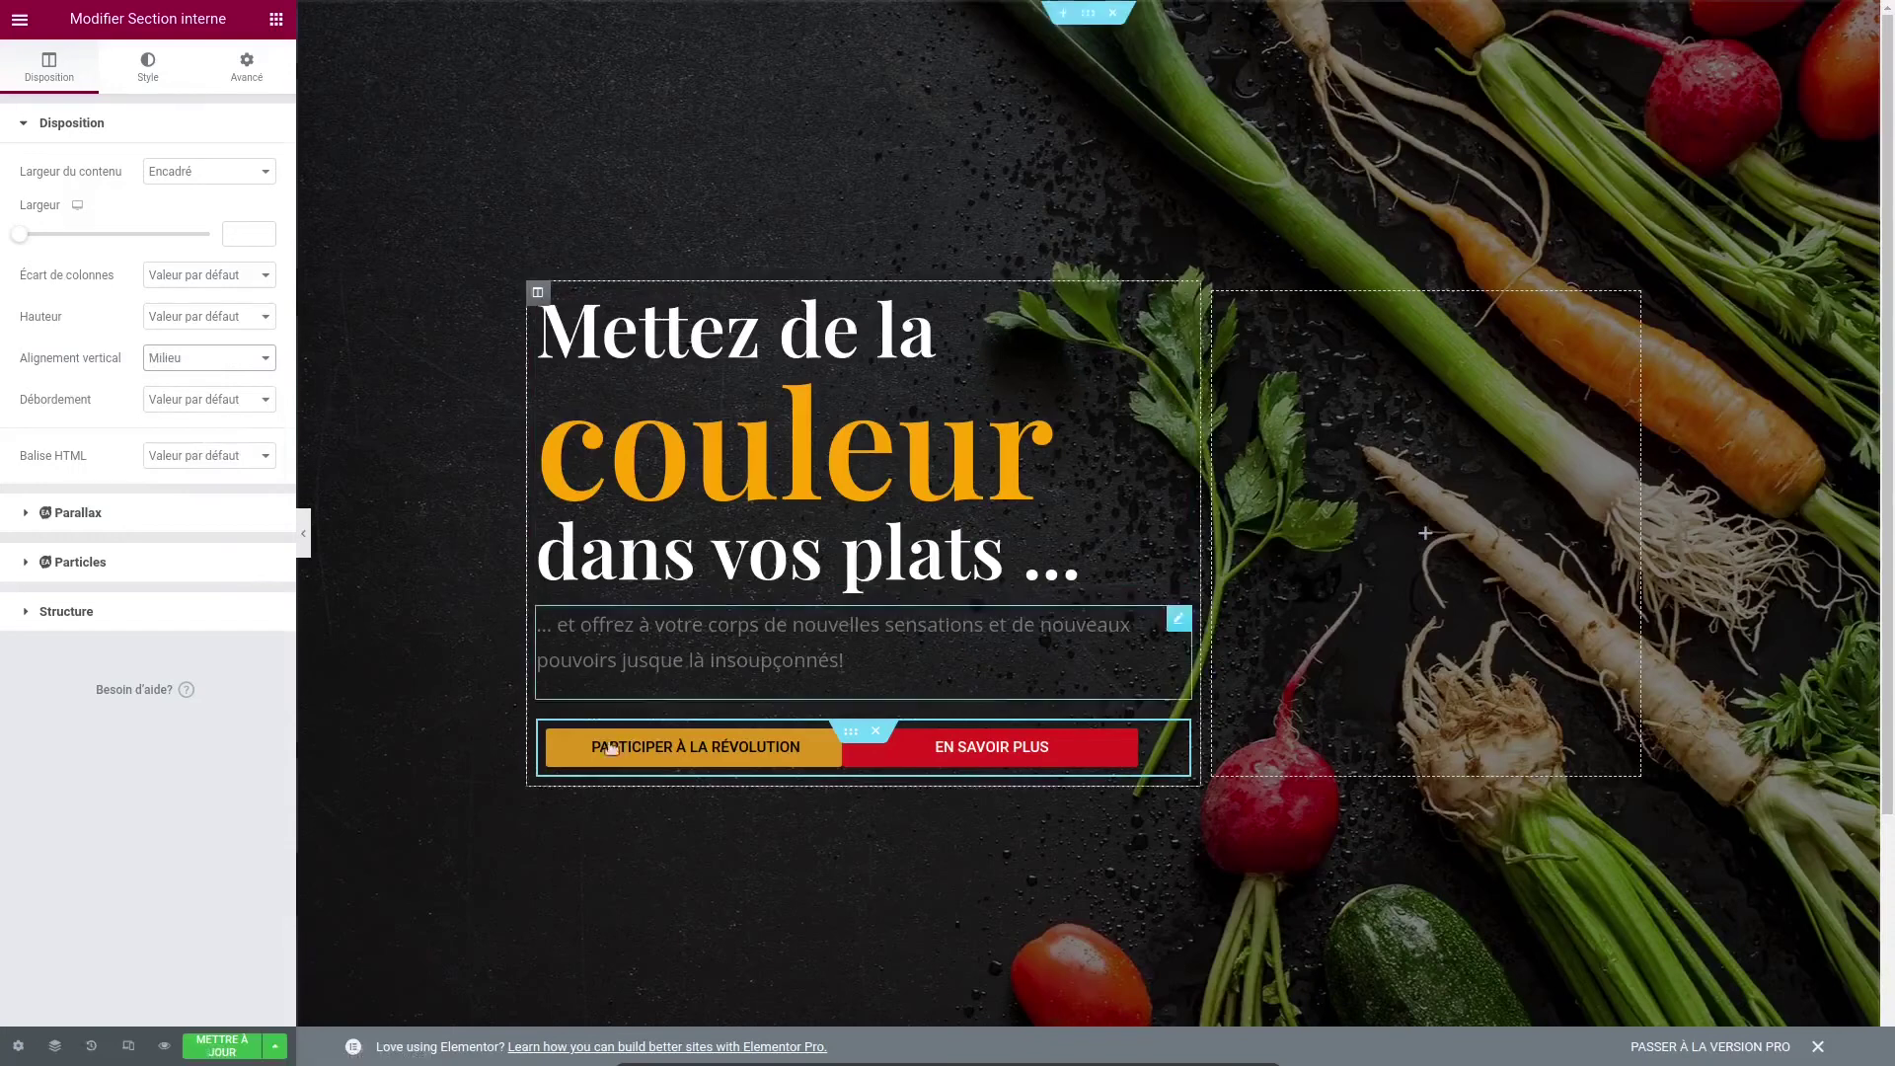
Set the horizontal alignment of the inner section's column to "Centre"
left_click(330, 597)
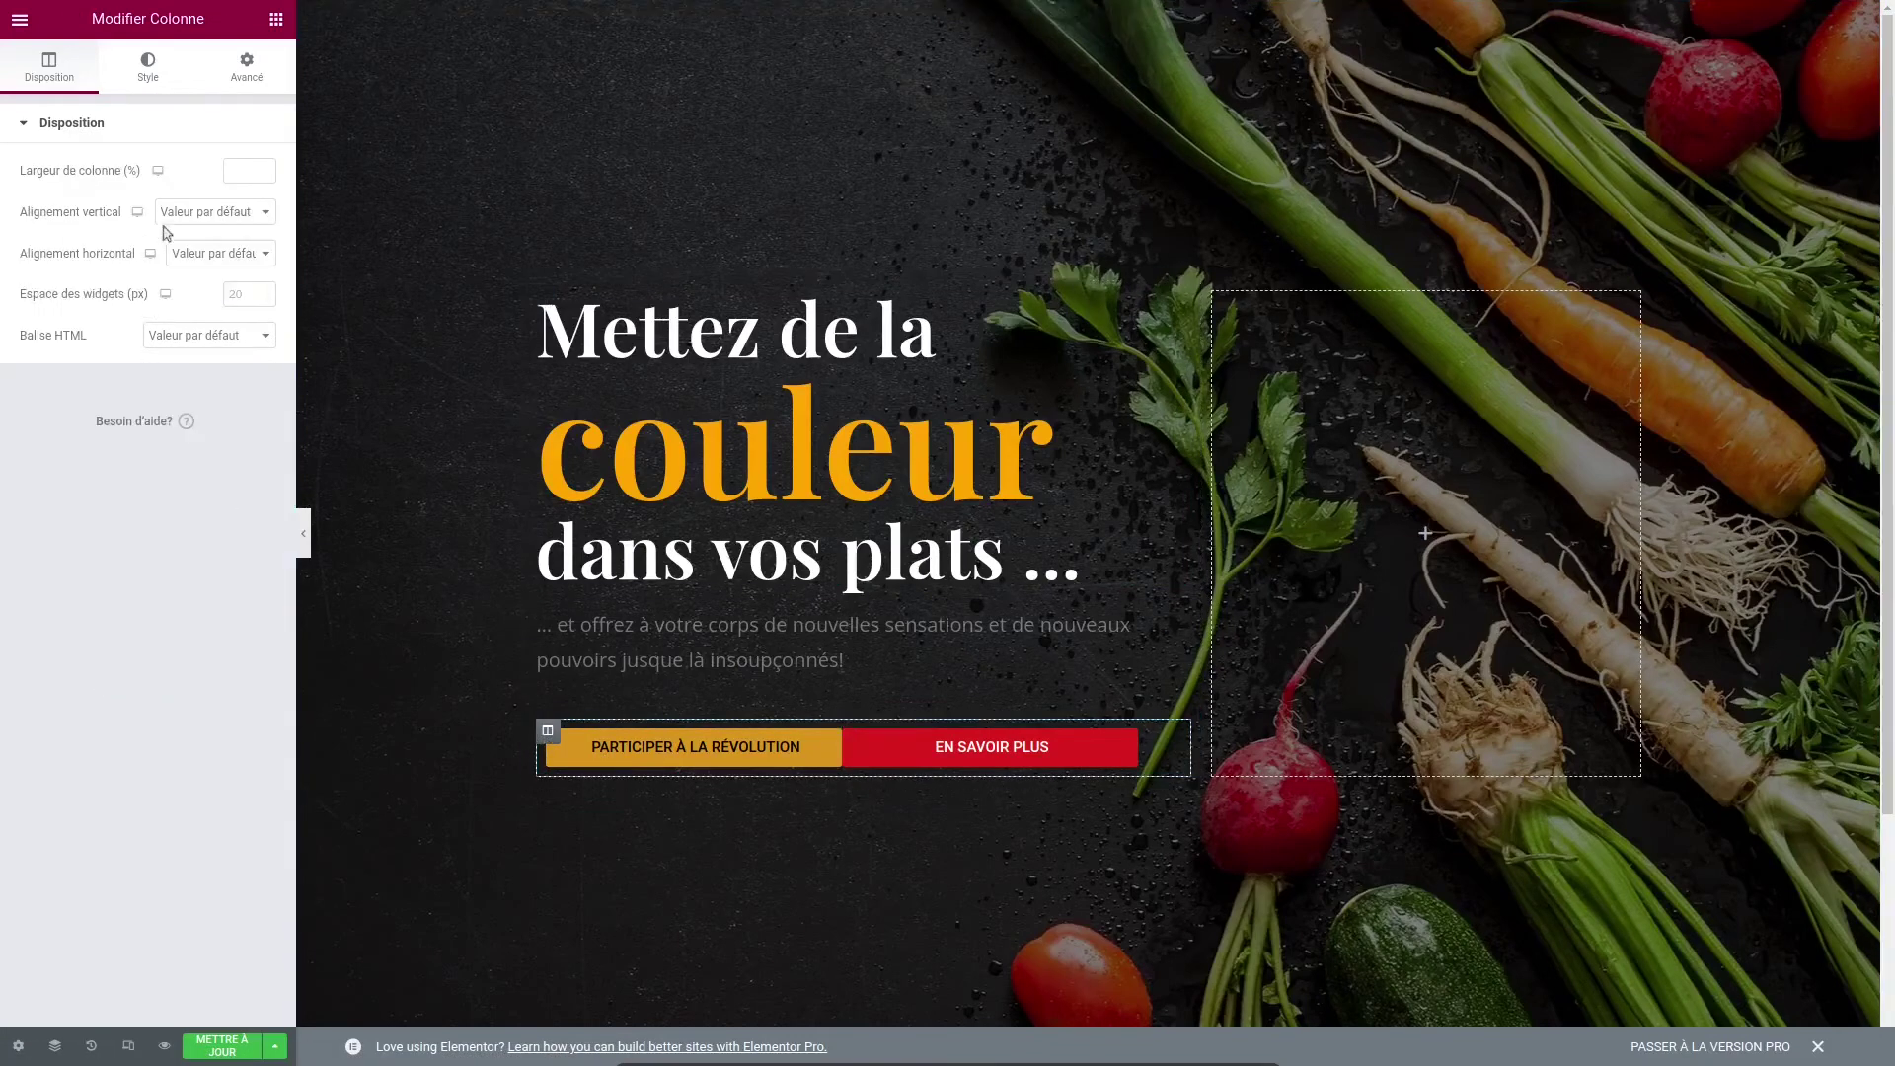
left_click(191, 258)
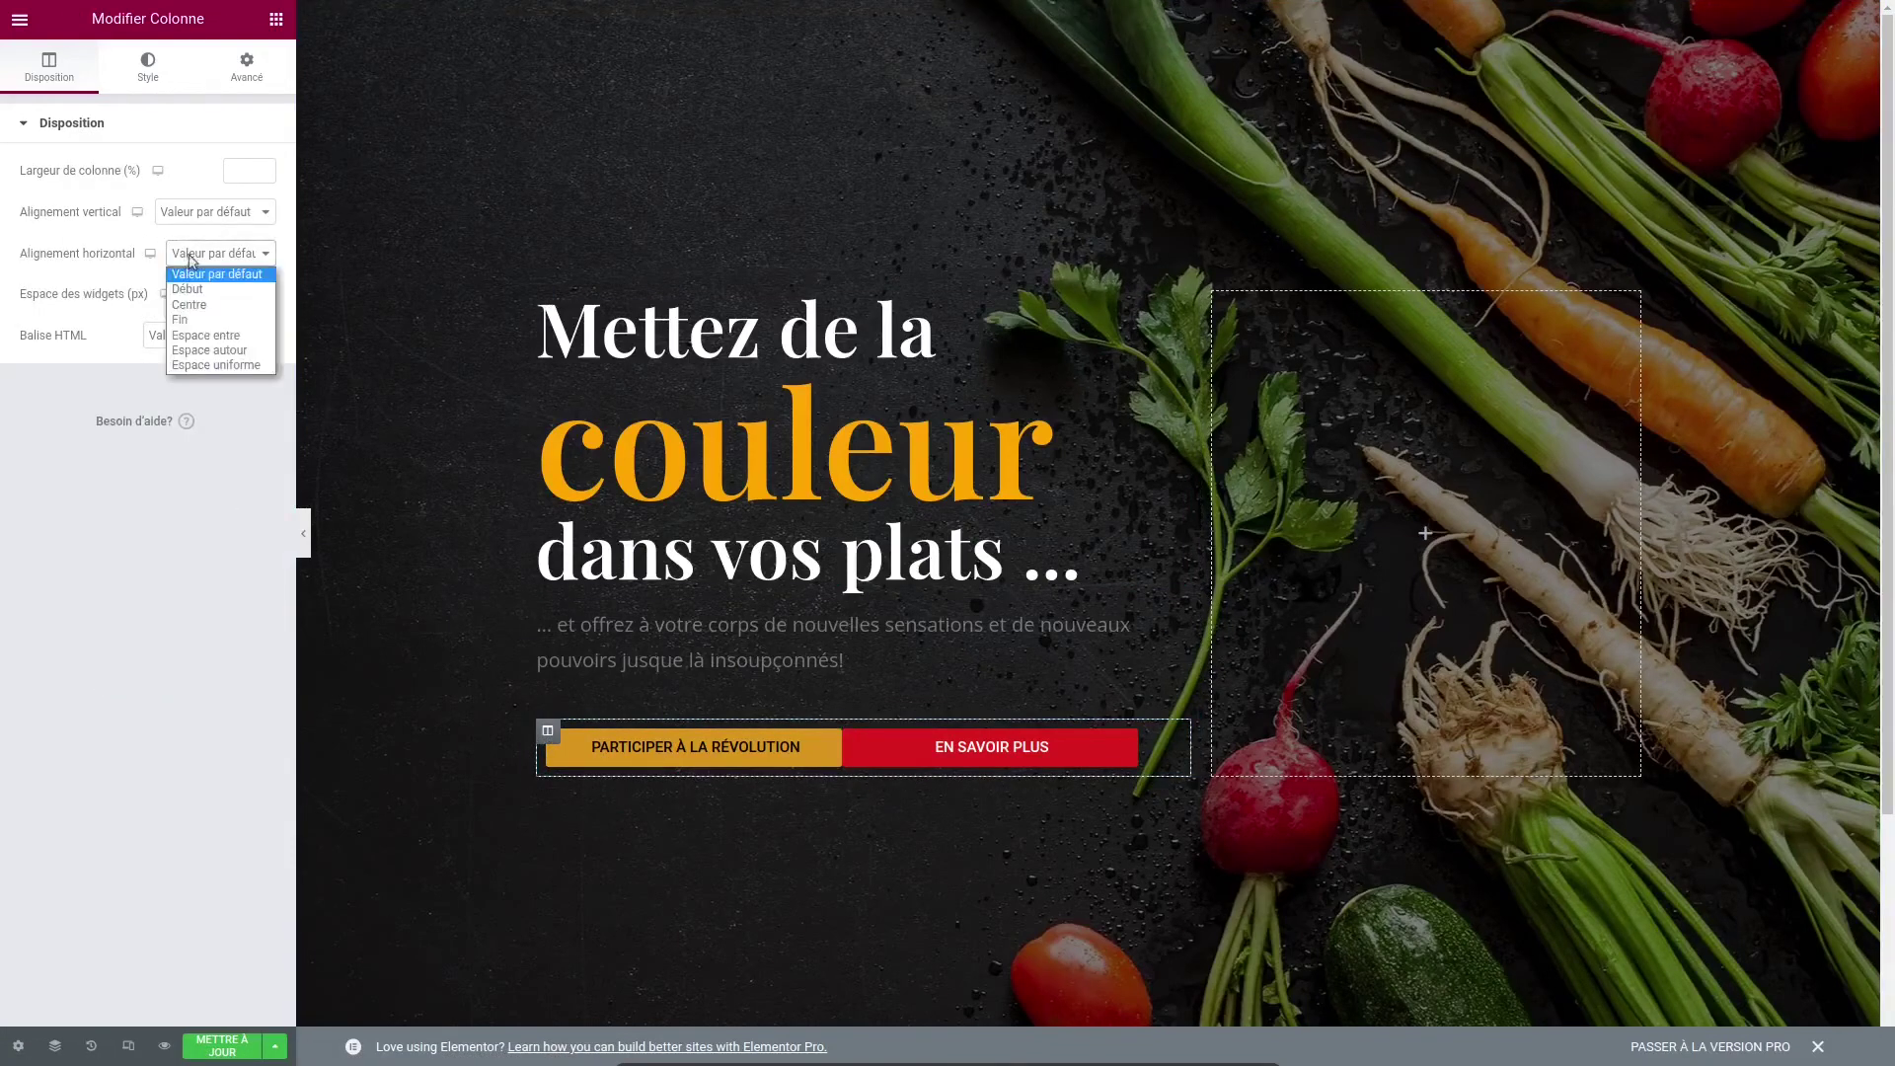
left_click(188, 304)
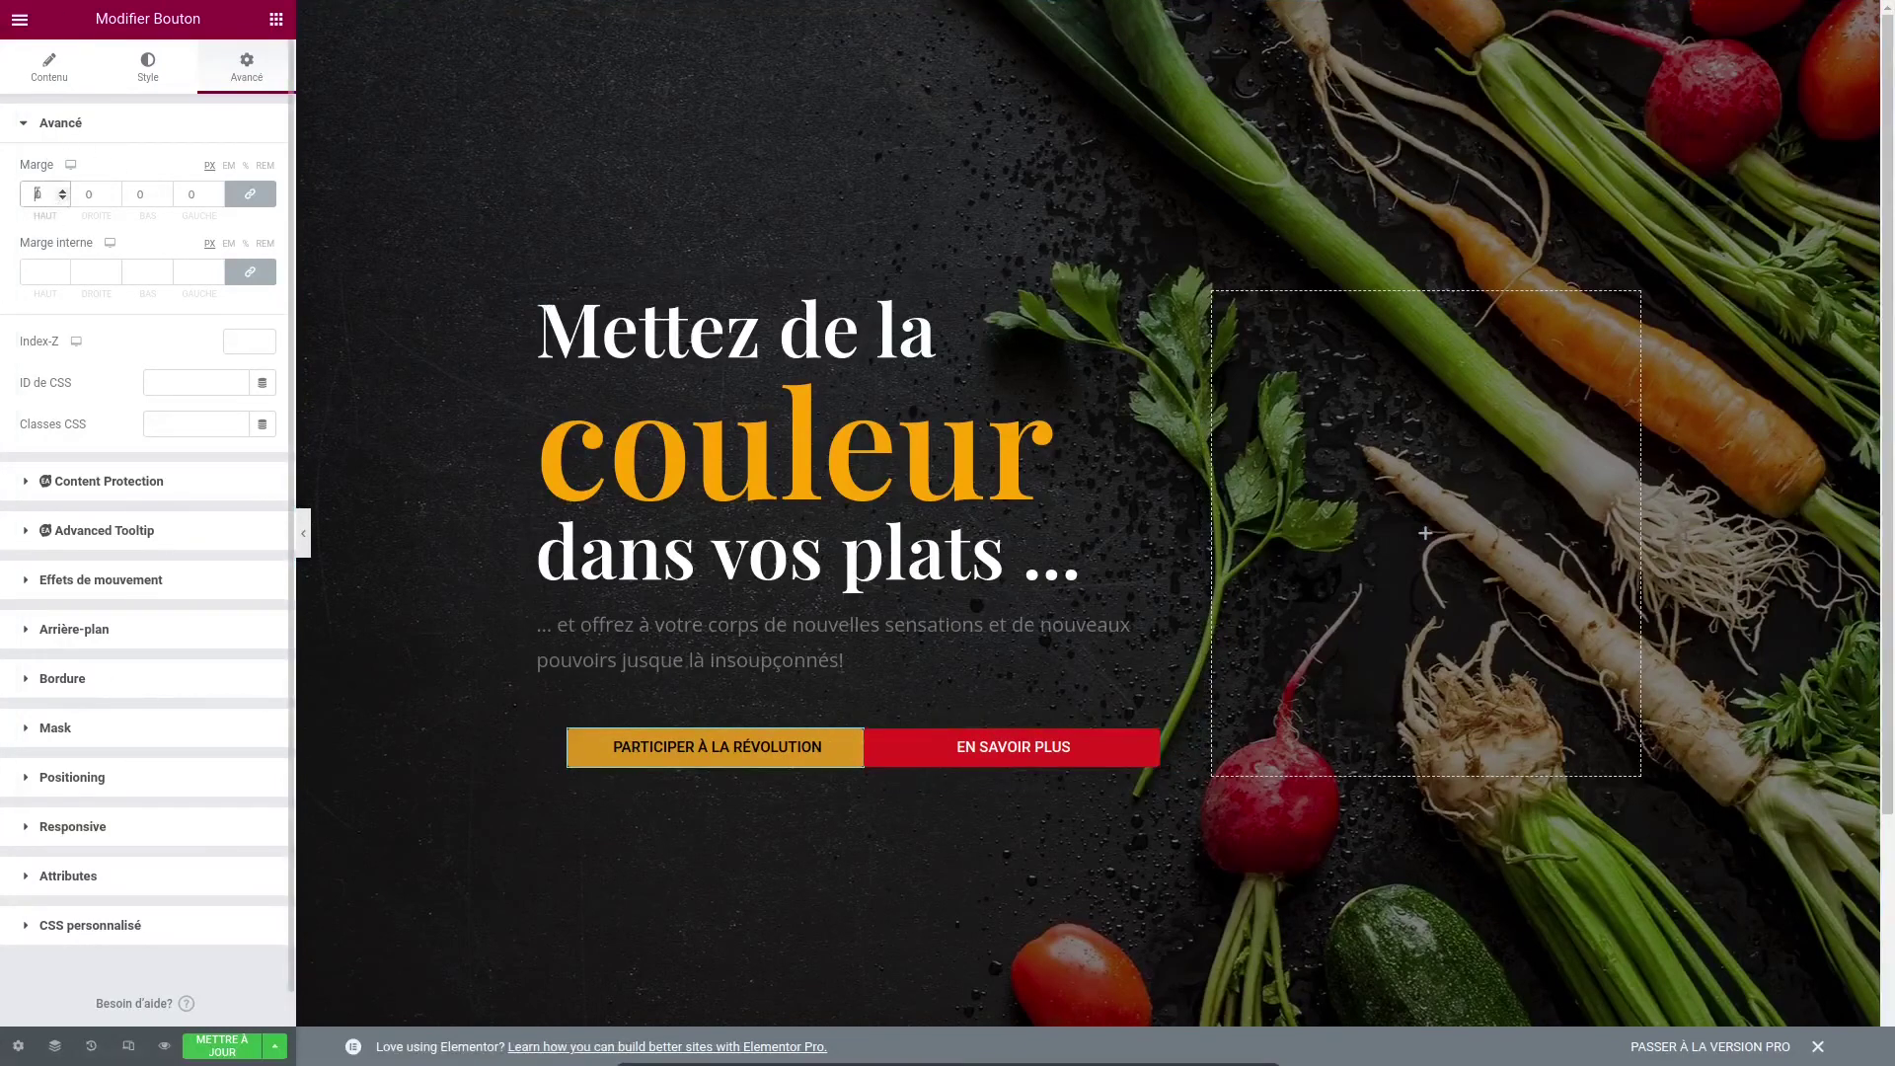
Give the "Participer à la révolution" and "En savoir plus" buttons a linked margin of 5 px on all sides
type("5")
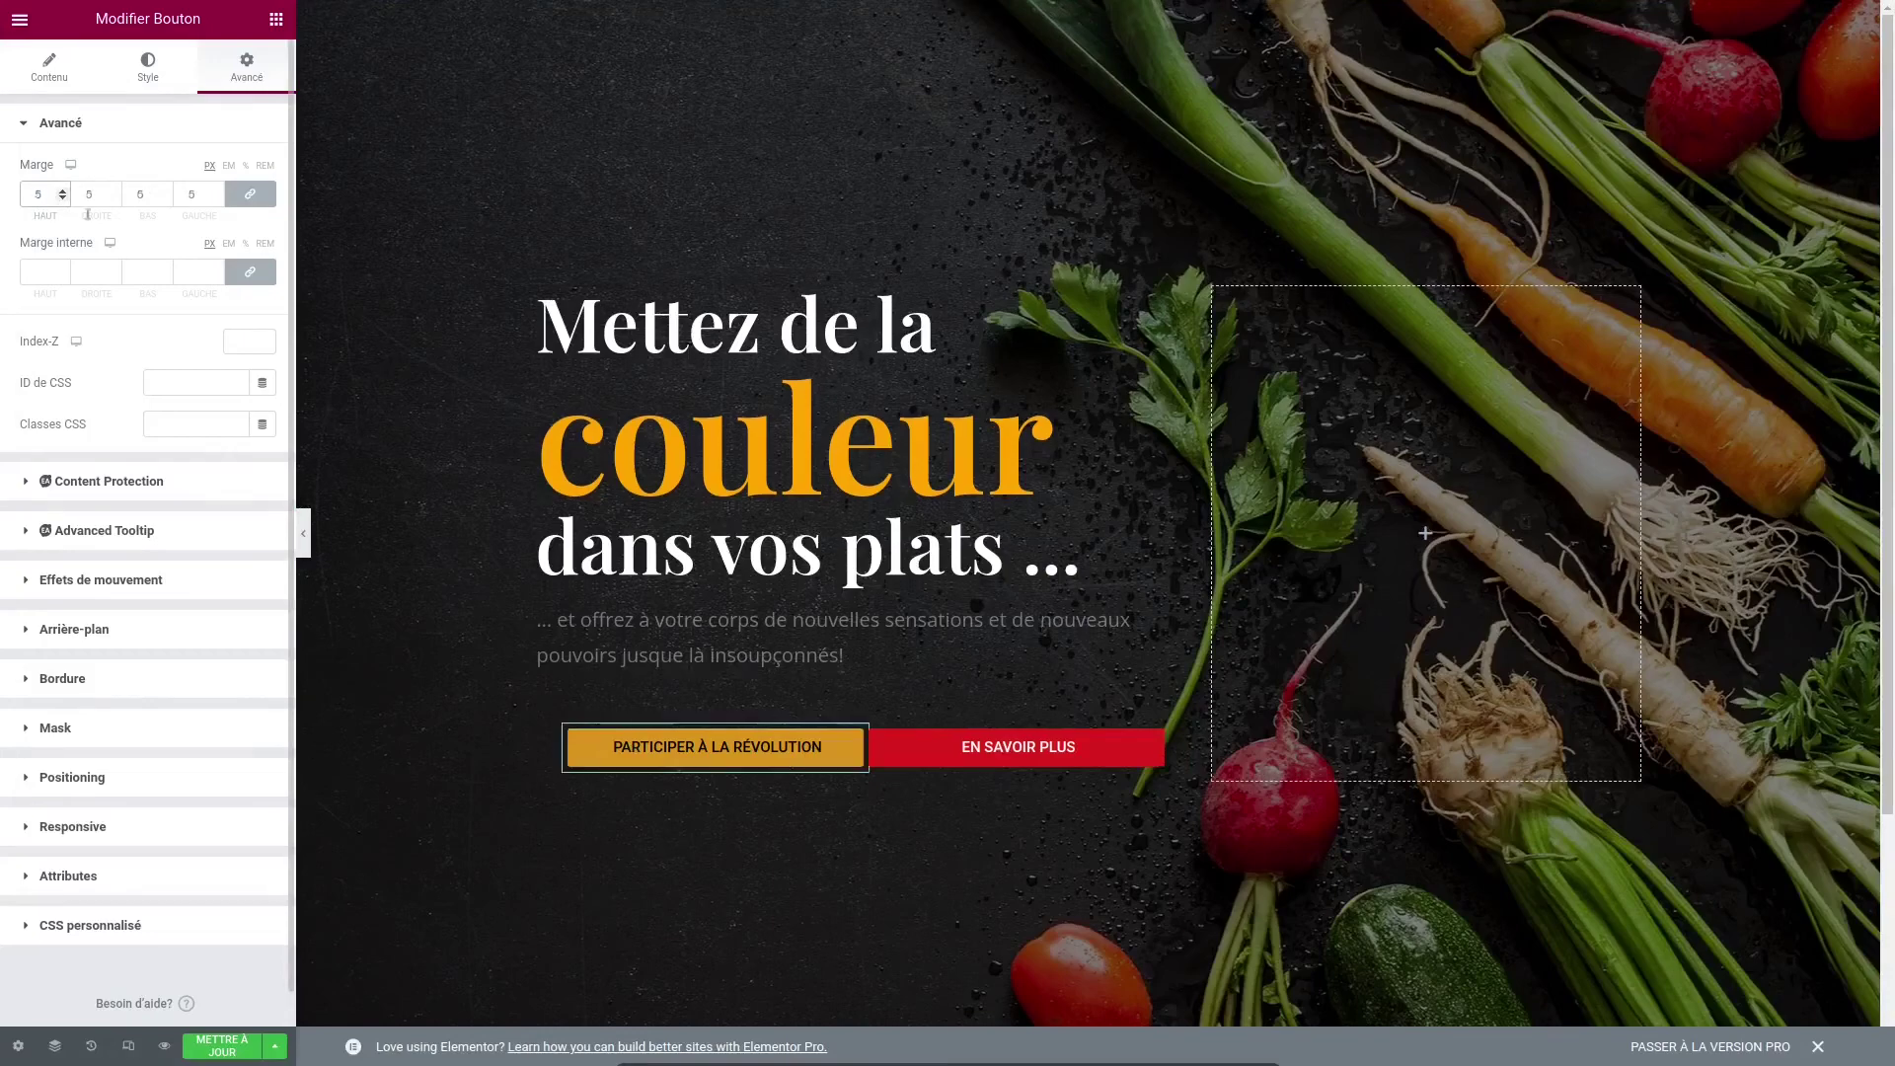
key("BackSpace")
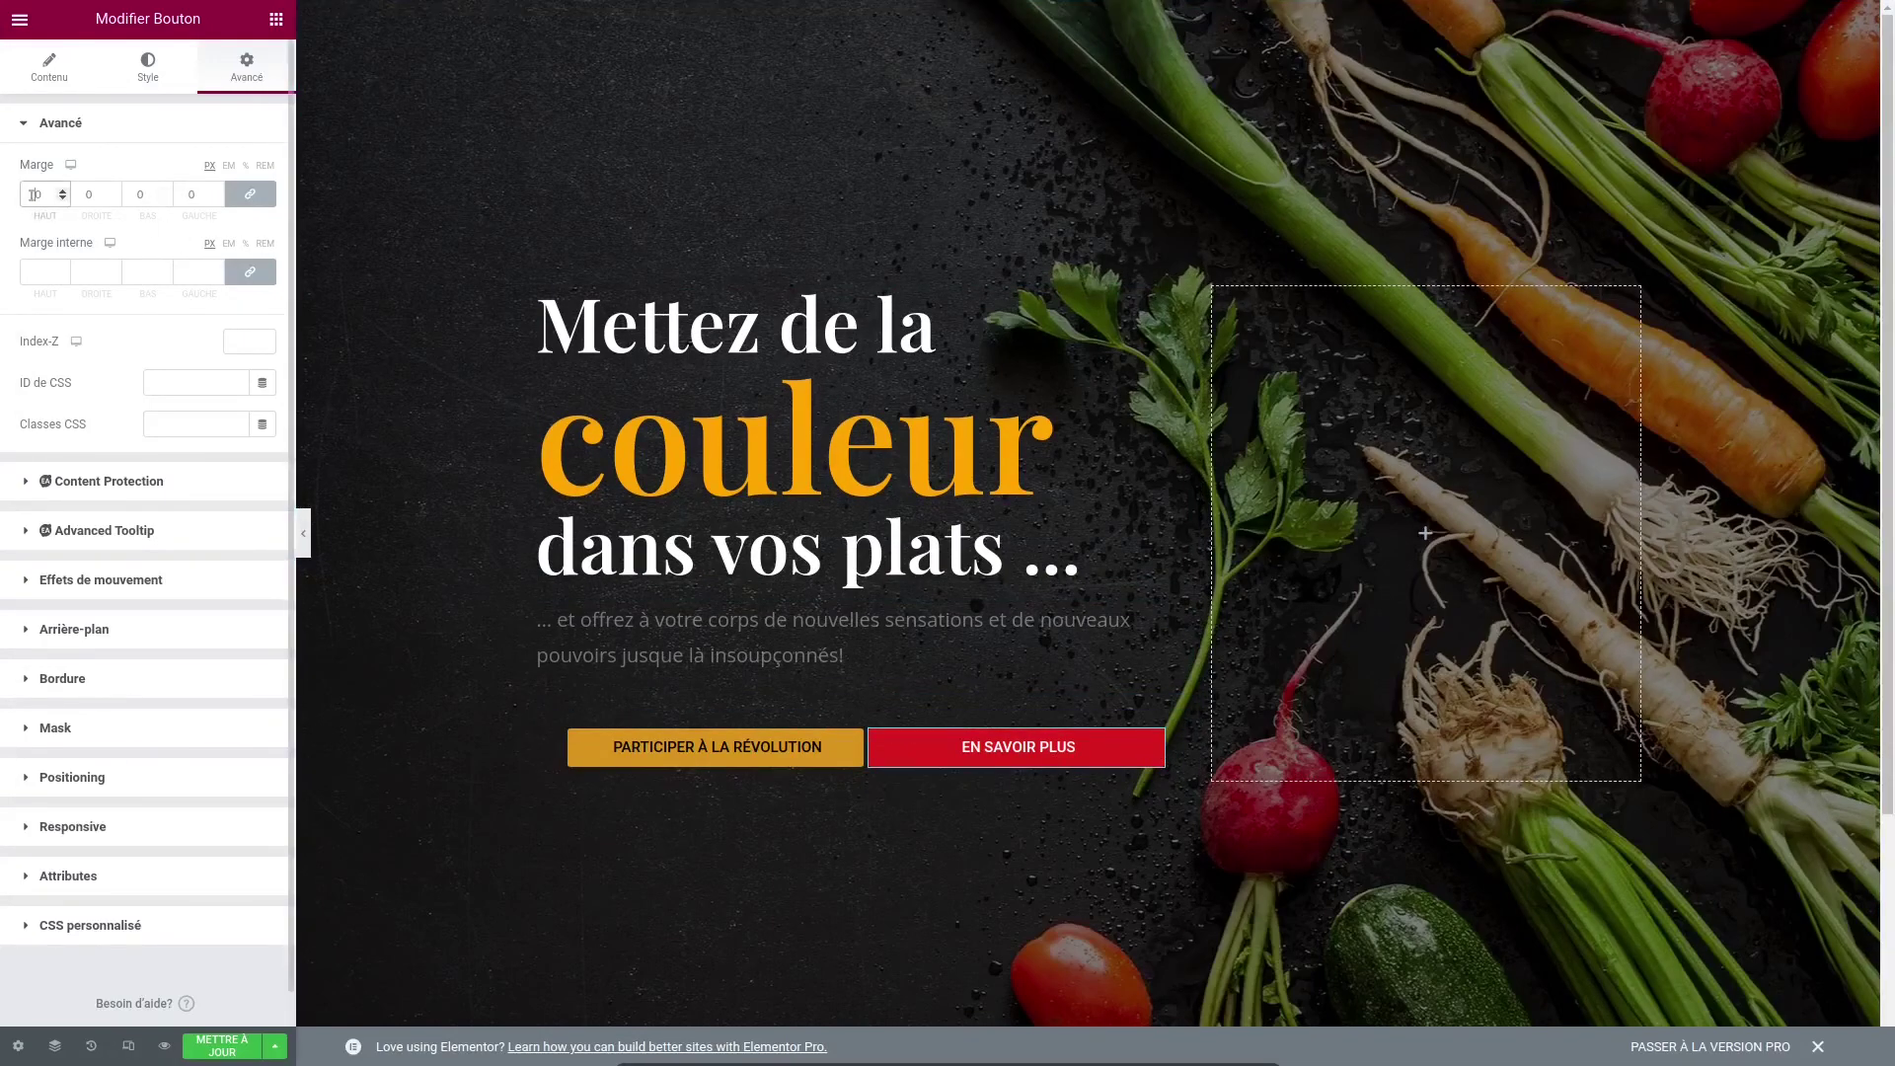
type("5")
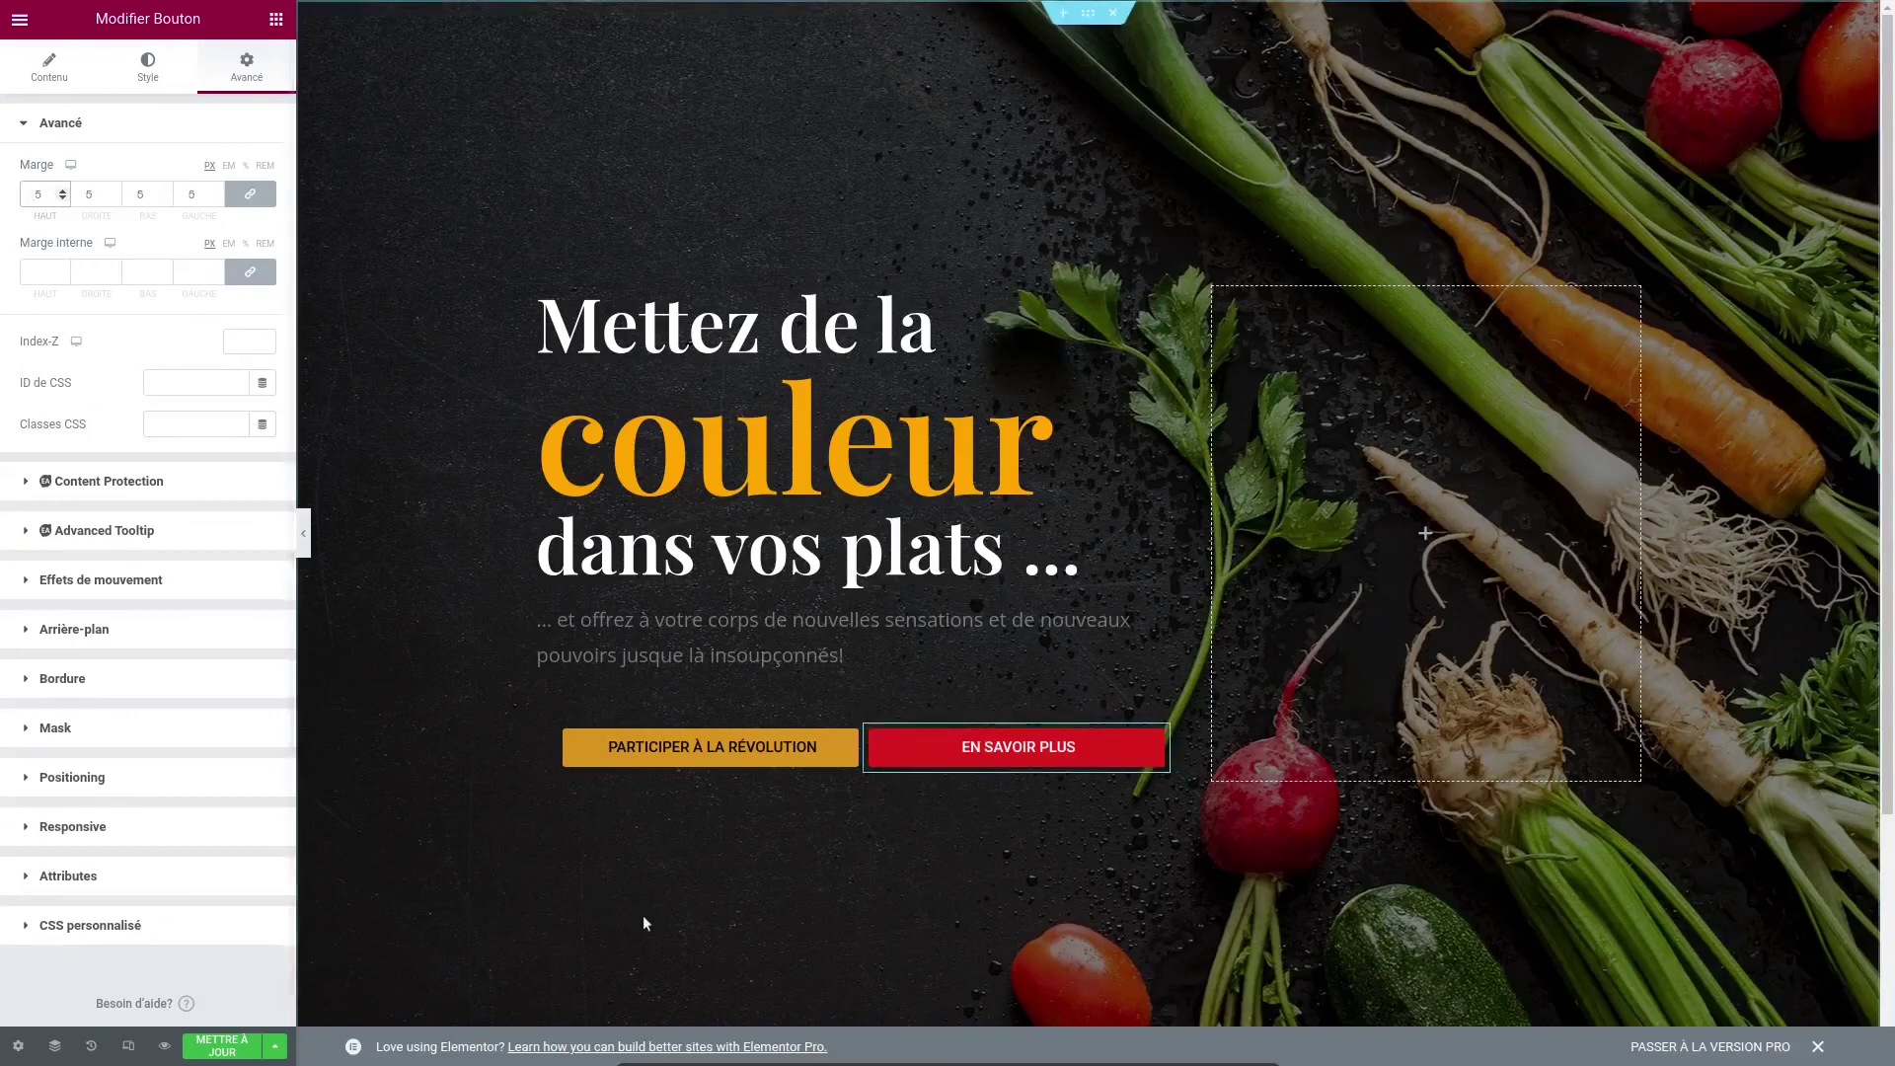